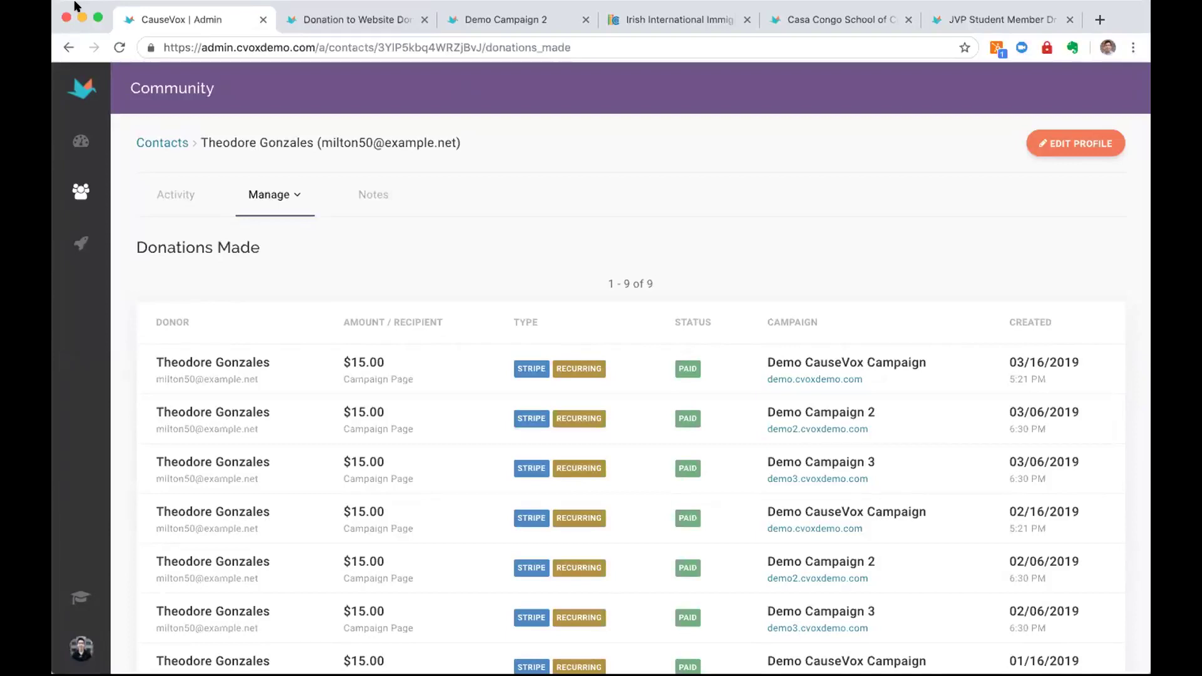
Return from the contact's Donations Made list to the CauseVox admin dashboard
left_click(89, 91)
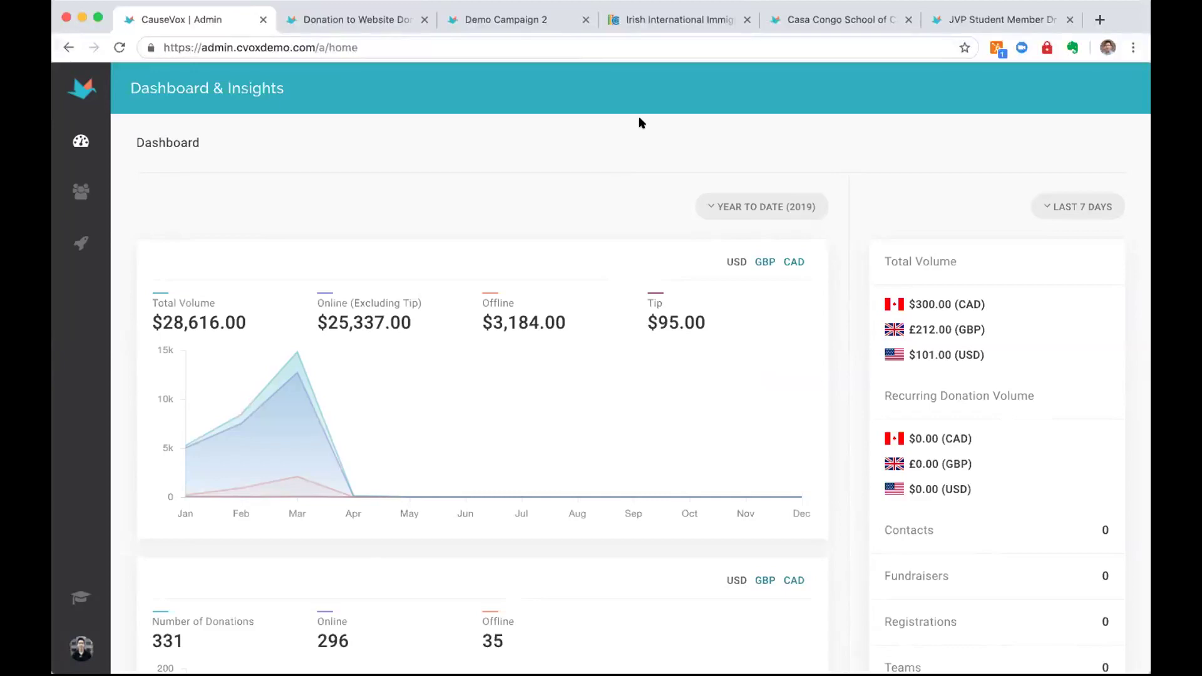
Switch to the Irish International Immigrant Center website tab
left_click(667, 21)
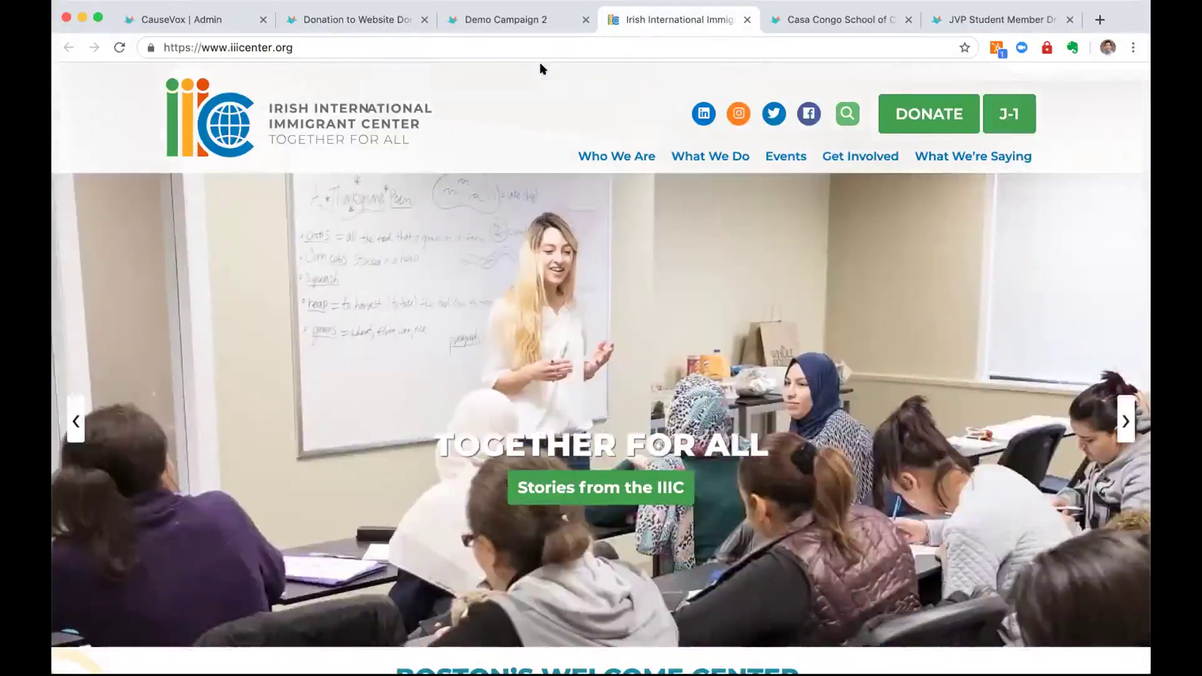
Open the DONATE form on iiicenter.org, then close and reopen it
left_click(911, 115)
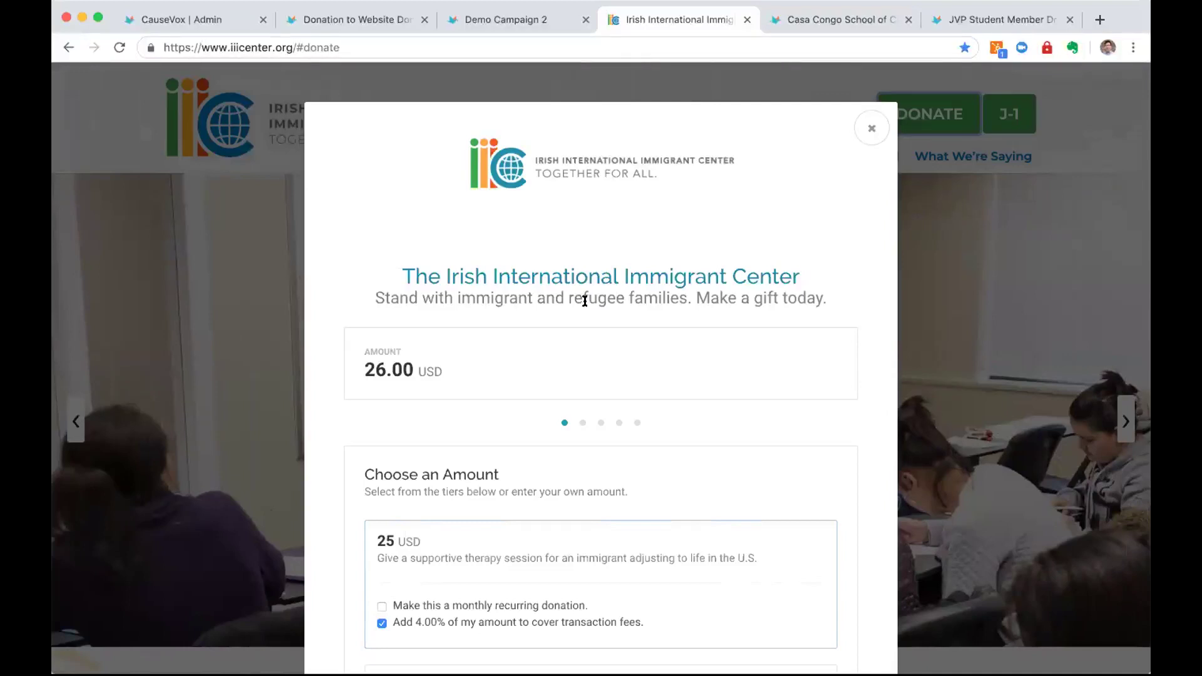
scroll(499, 278, "down", 2)
scroll(843, 148, "up", 2)
left_click(924, 114)
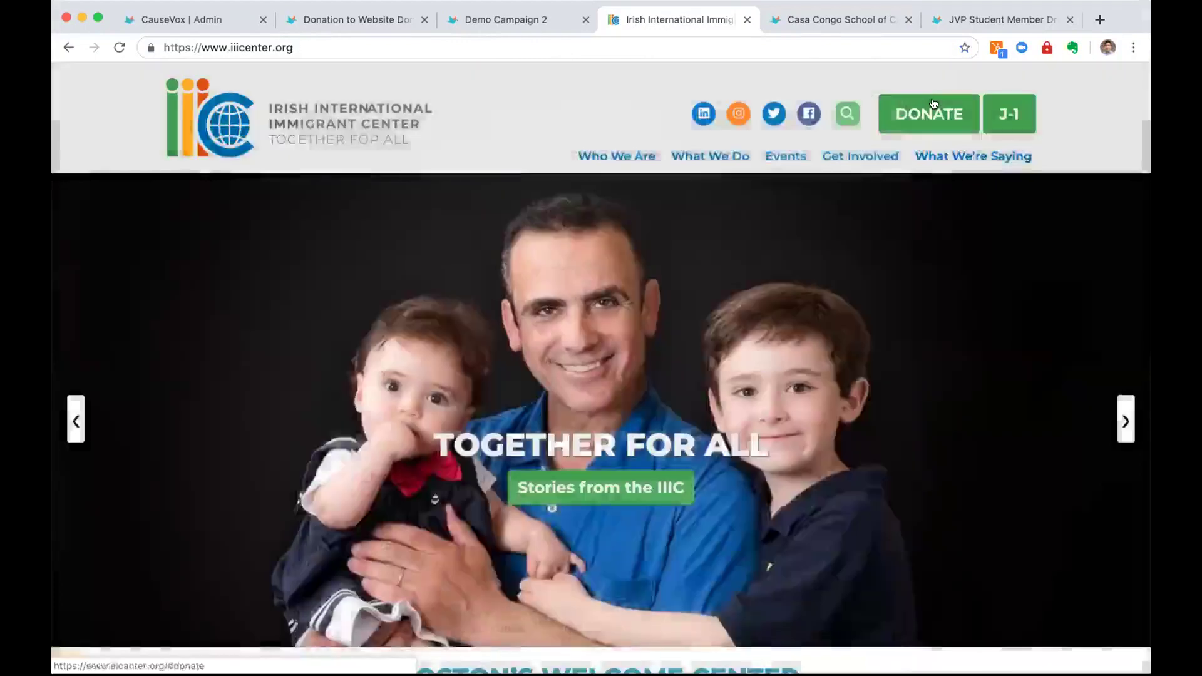
left_click(932, 112)
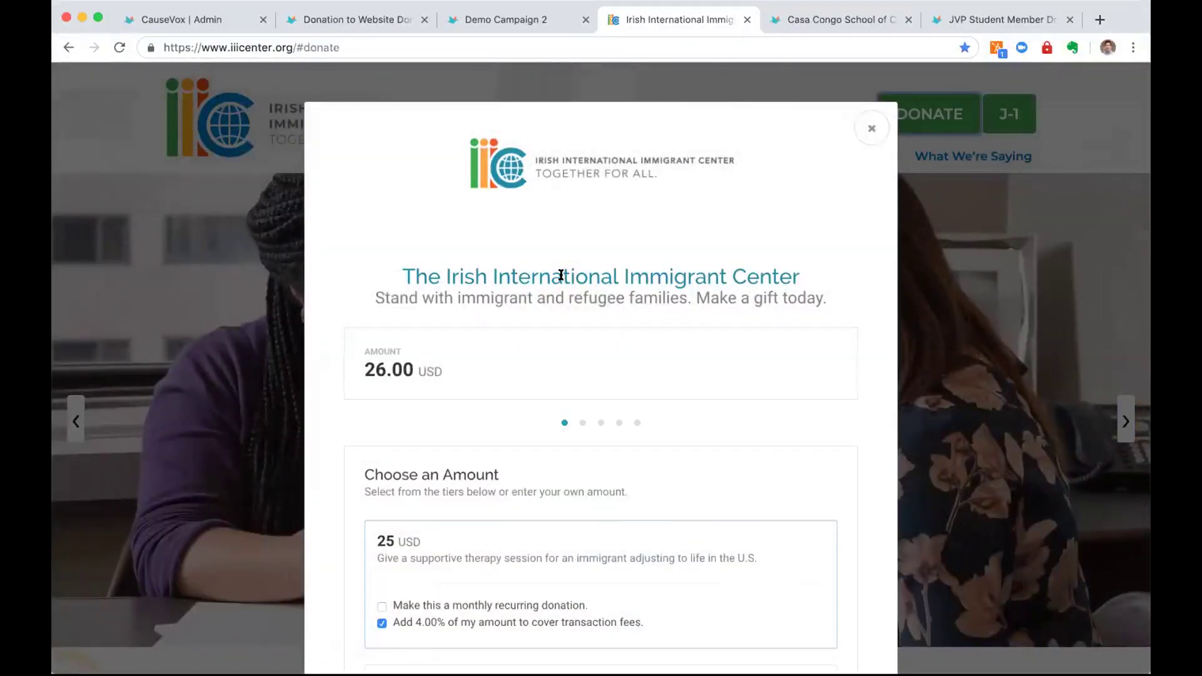
Scroll through the 25, 50, 100 and 500 USD tiers and pick 50 USD
scroll(561, 276, "down", 1)
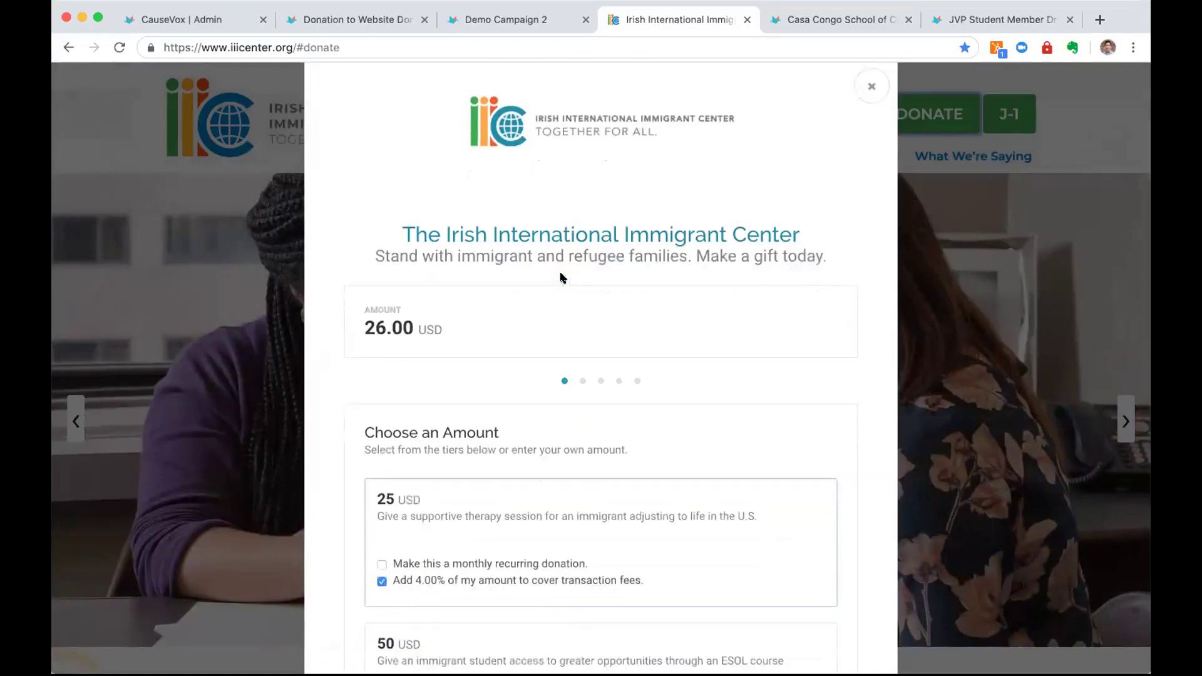
scroll(562, 276, "up", 1)
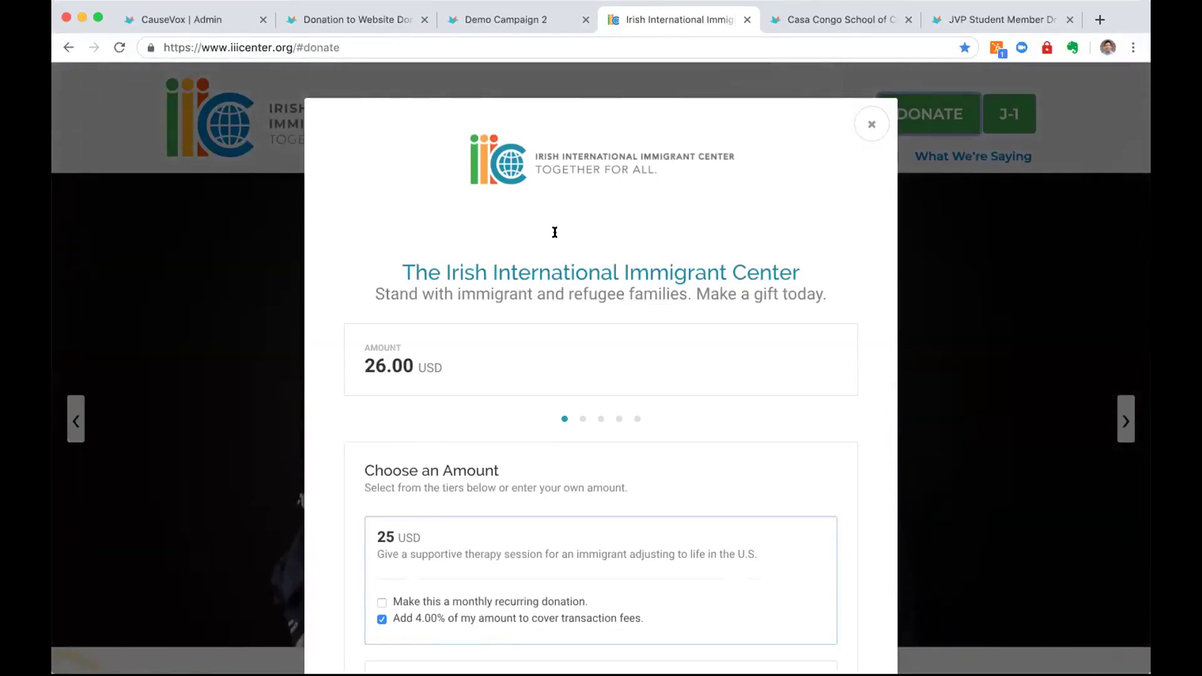
scroll(551, 157, "down", 3)
scroll(542, 152, "up", 2)
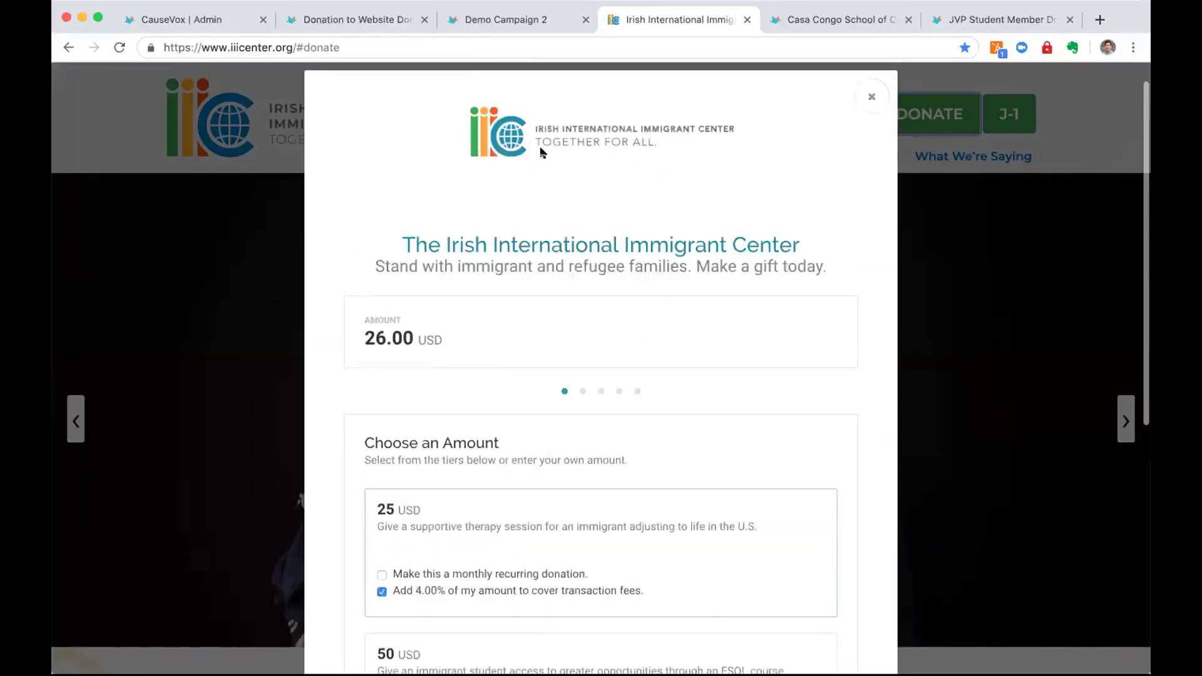
scroll(552, 229, "down", 5)
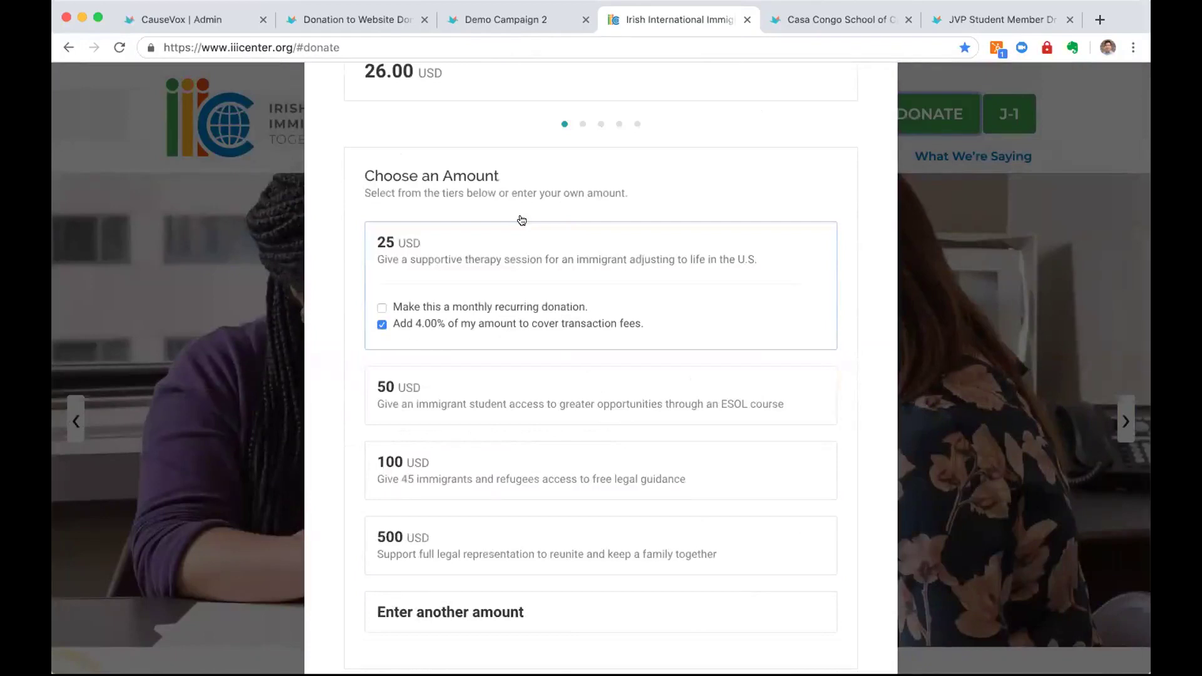
scroll(510, 251, "down", 2)
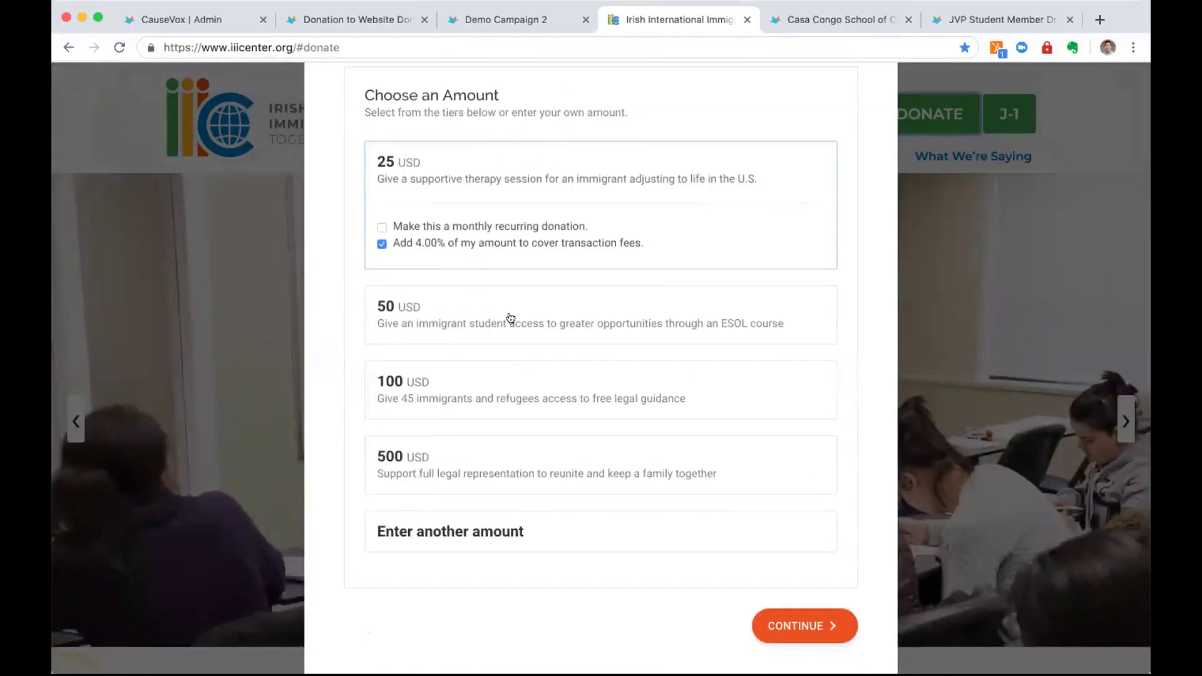
left_click(510, 318)
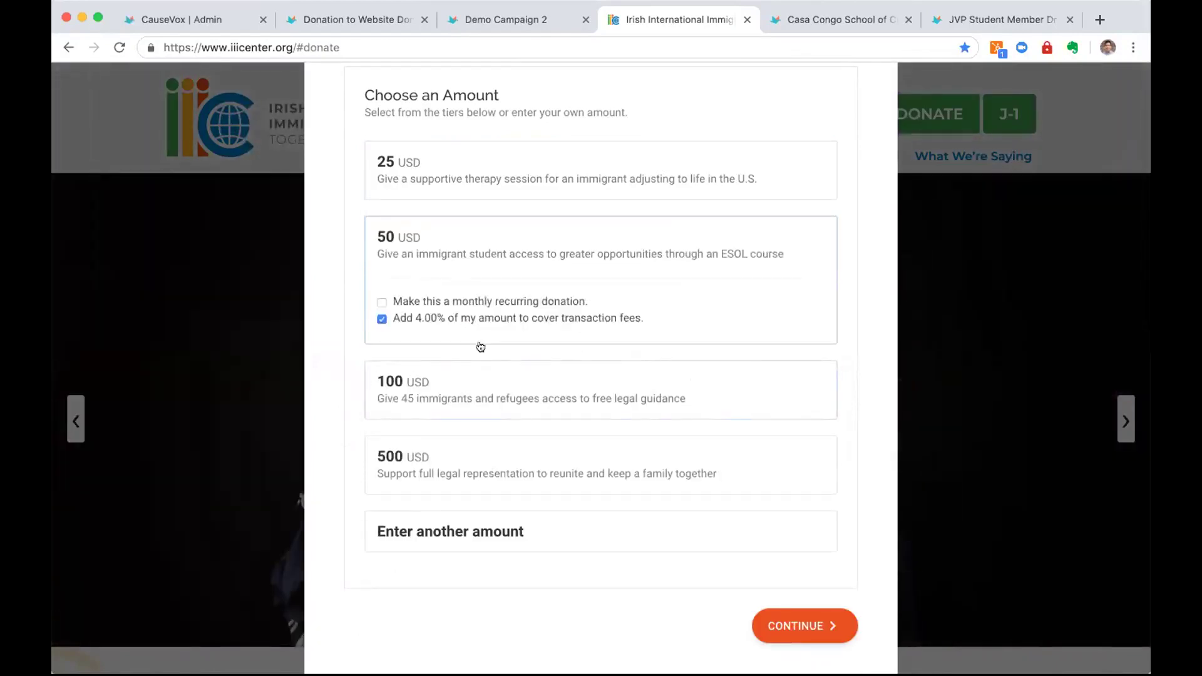
Choose the 100 USD tier, make it monthly recurring, and highlight its description
left_click(473, 375)
left_click(435, 377)
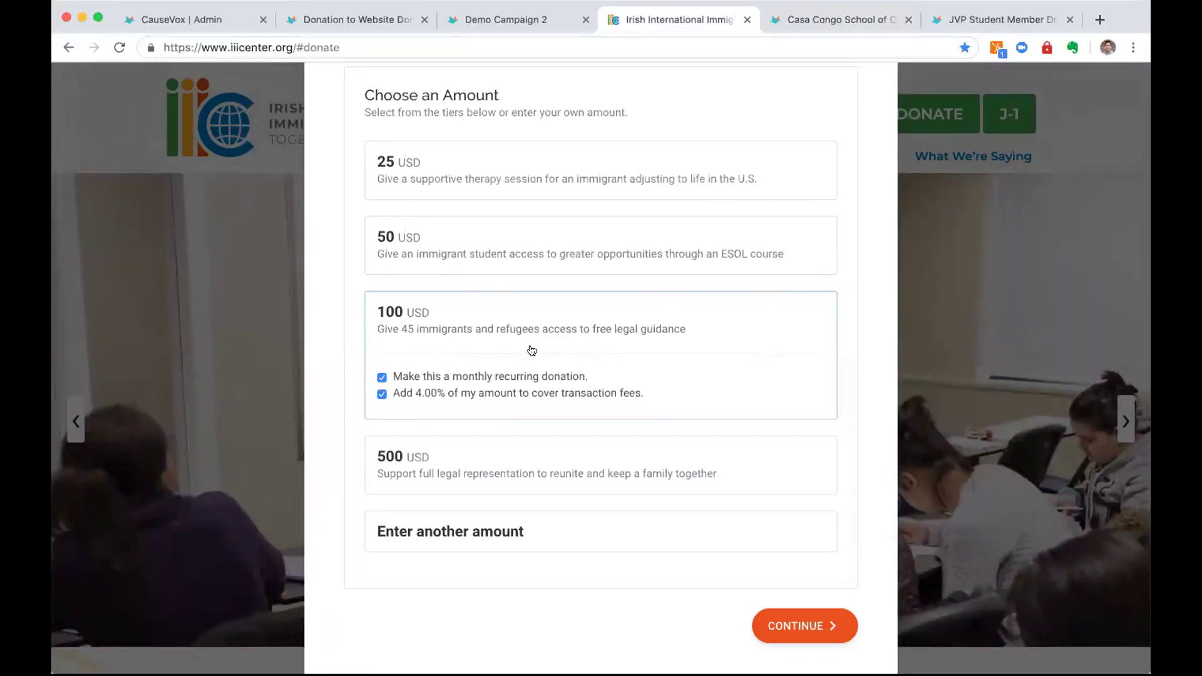
scroll(519, 351, "up", 2)
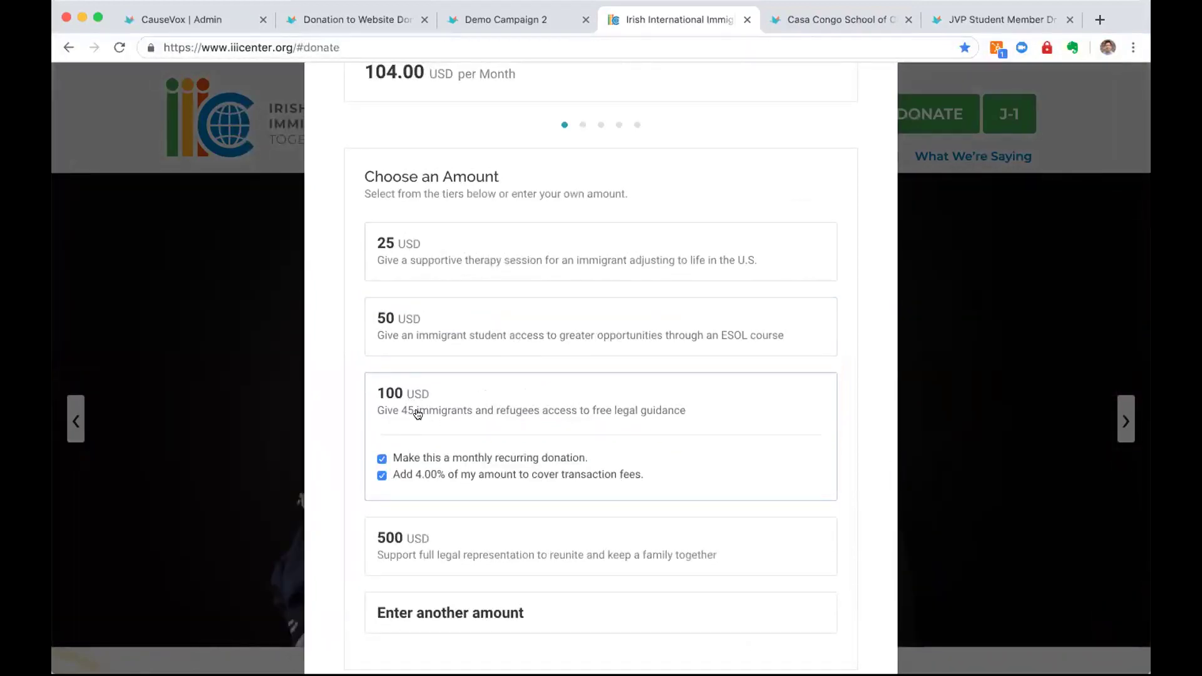
left_click_drag(372, 411, 694, 417)
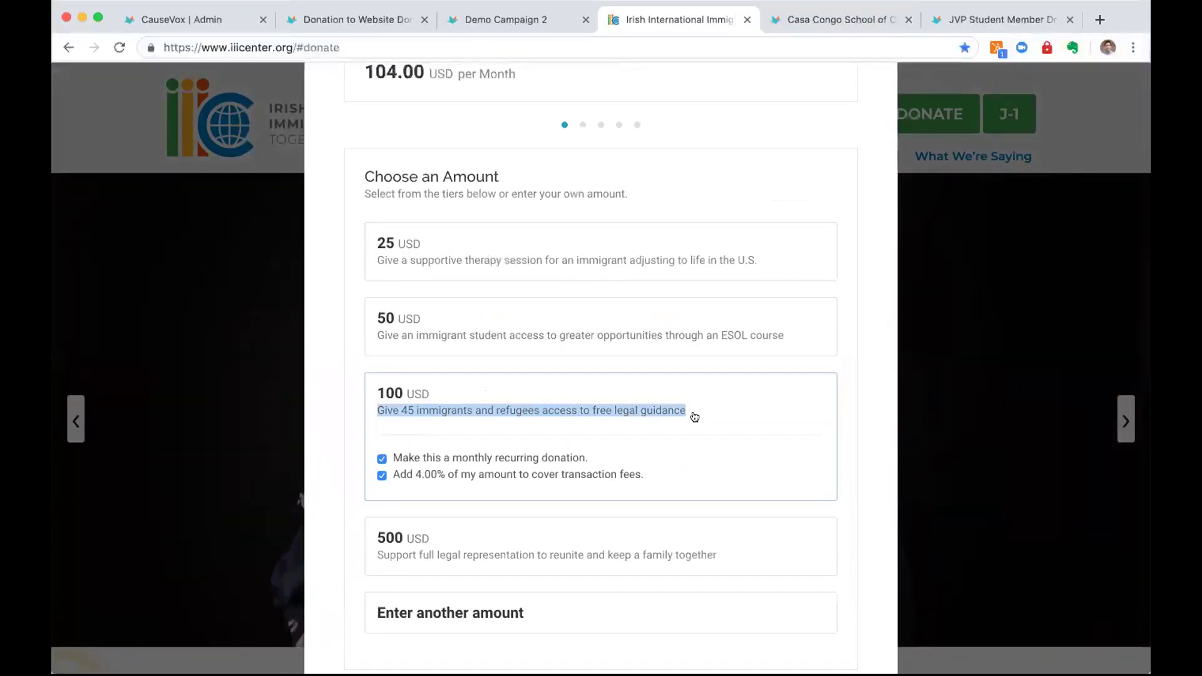
Toggle monthly recurring off and back on to show the 104.00 USD per Month total
scroll(695, 417, "up", 2)
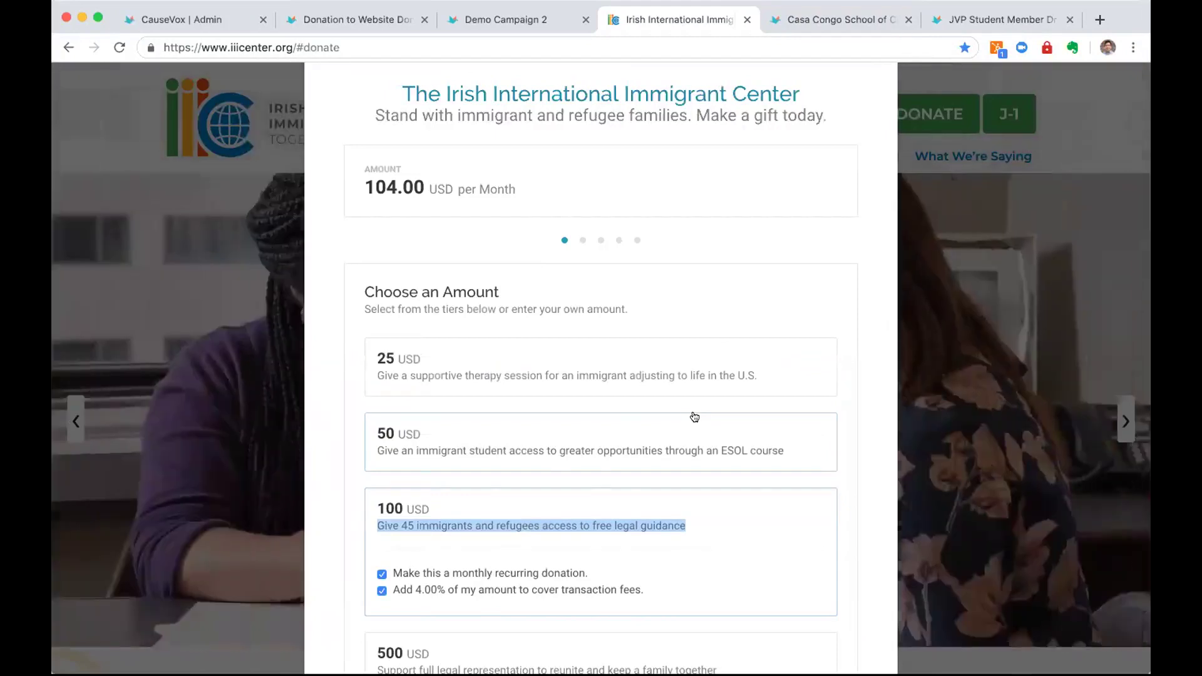
scroll(695, 417, "down", 2)
scroll(694, 417, "up", 3)
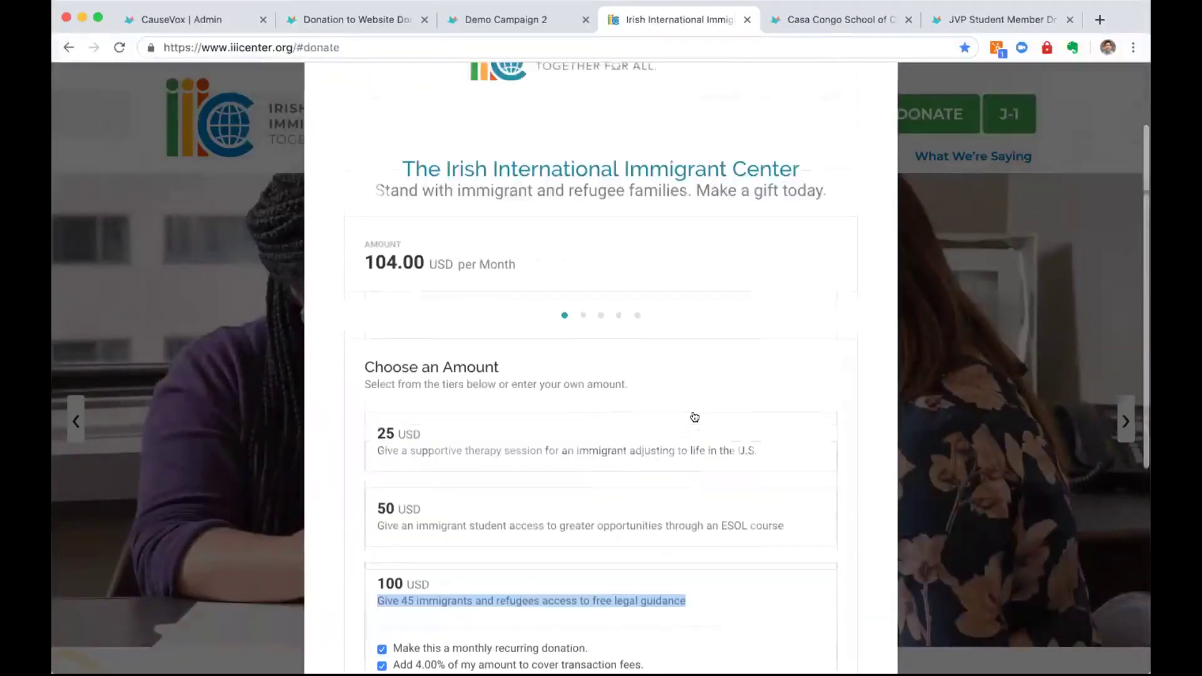
scroll(694, 417, "down", 3)
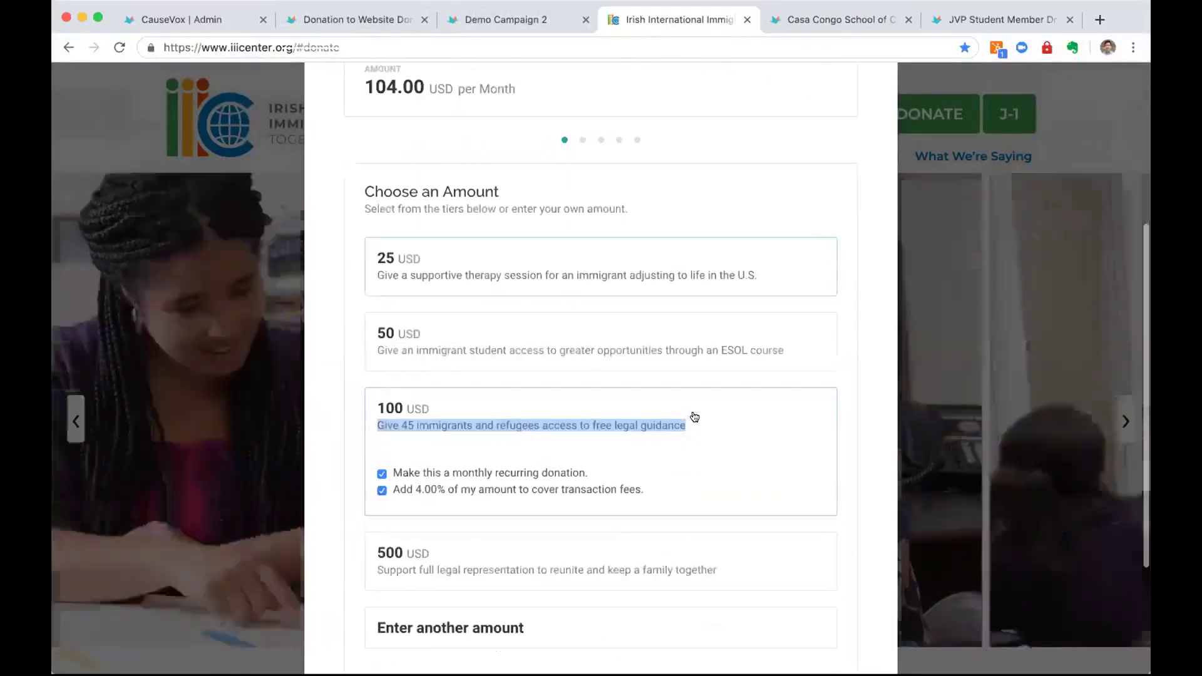
left_click(548, 473)
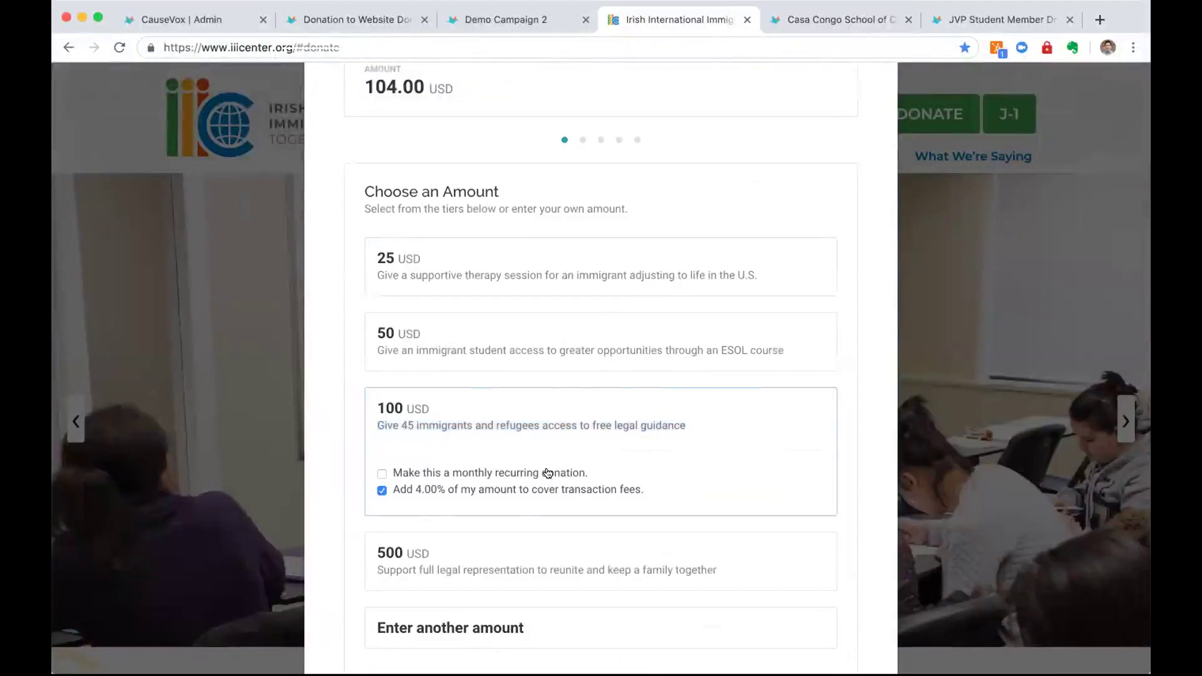
left_click(547, 473)
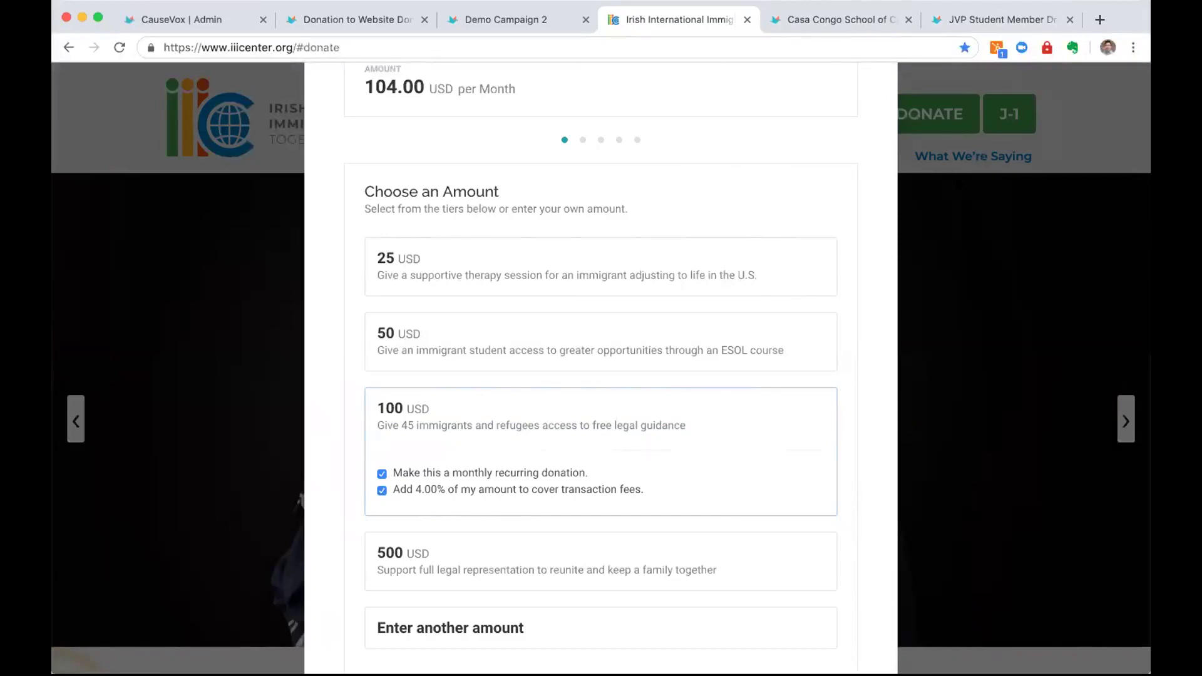
Switch to the JVP Student Member Drive 2019 campaign and open a participant's fundraiser page
left_click(1002, 20)
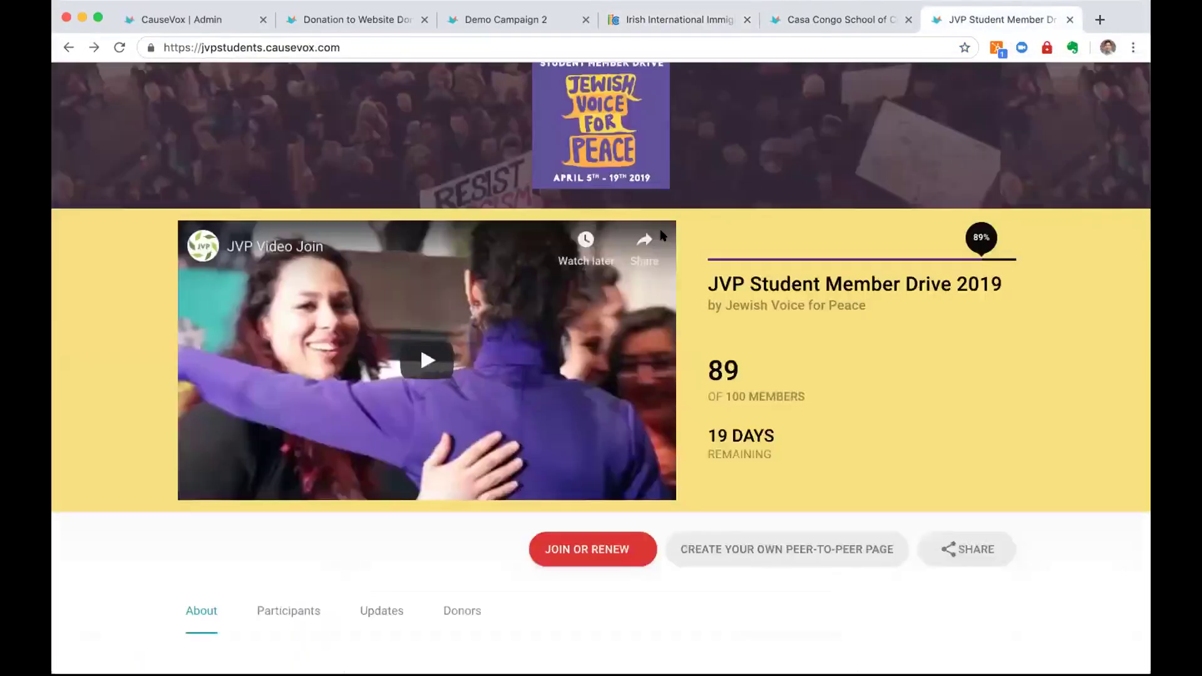
scroll(662, 235, "up", 3)
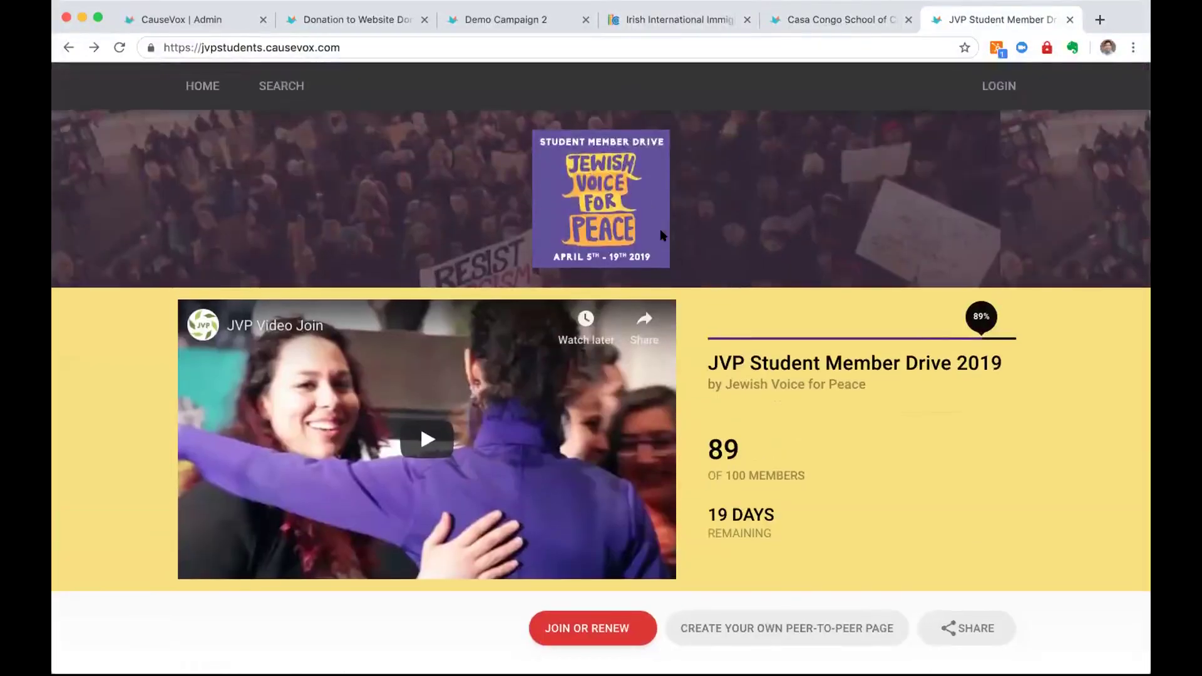
scroll(663, 235, "down", 5)
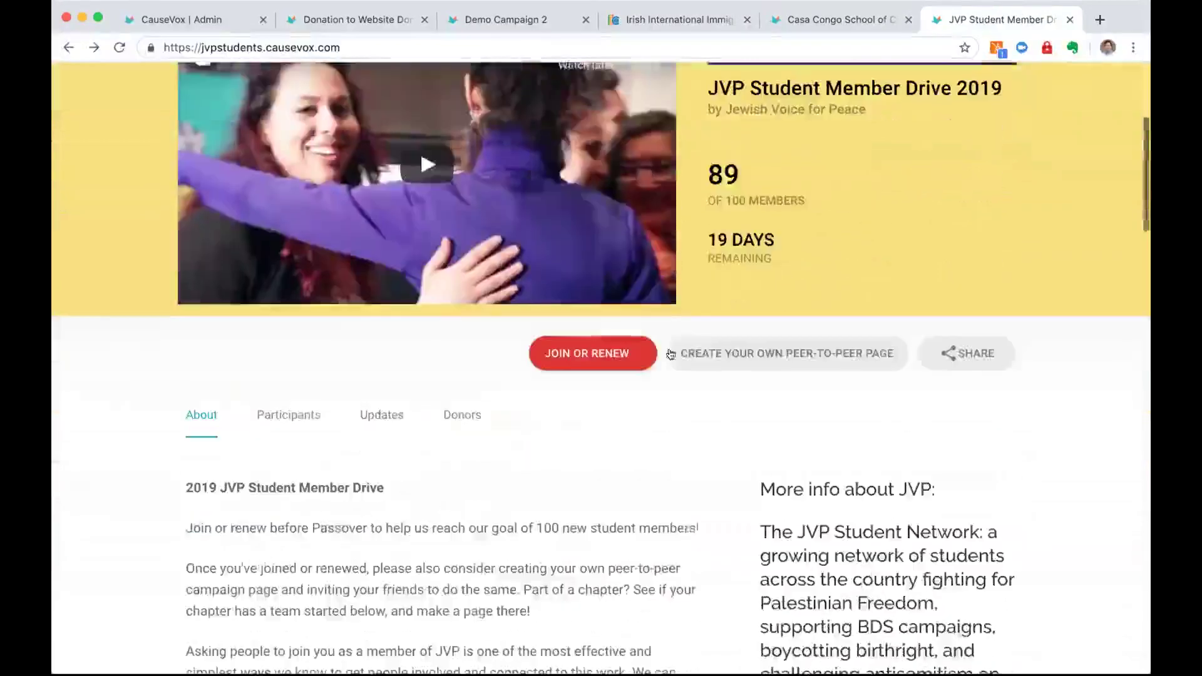
left_click(289, 415)
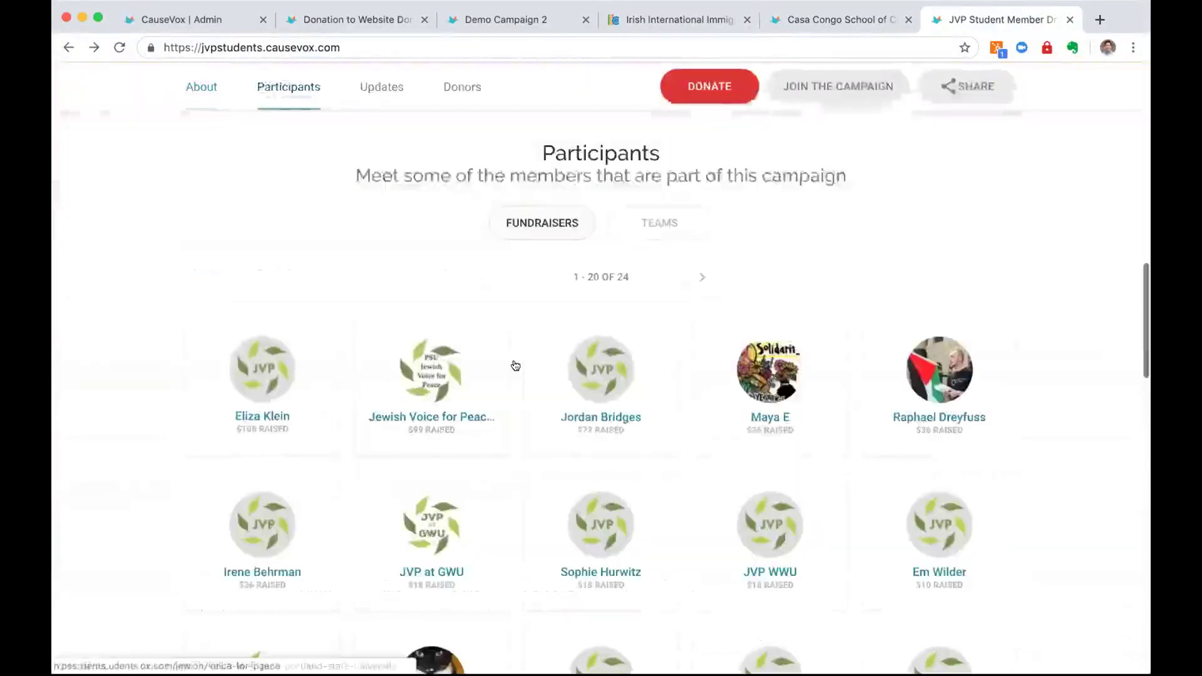
left_click(776, 393)
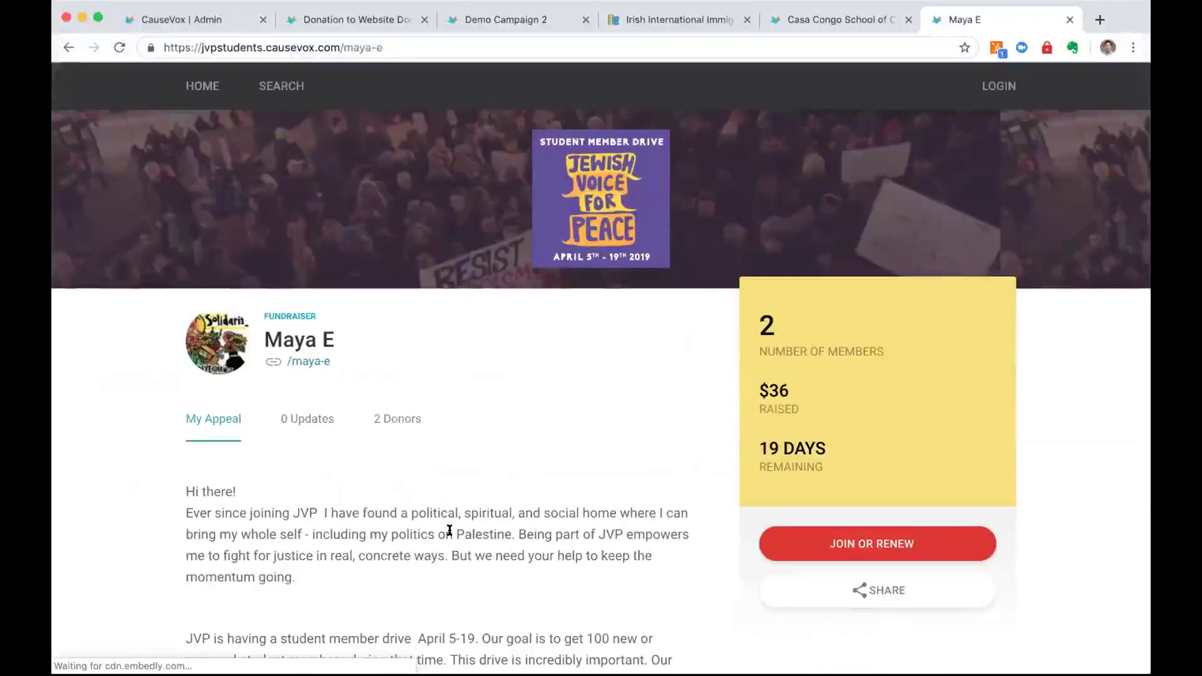
Scroll through the fundraiser page and open its JOIN OR RENEW donation form
scroll(449, 530, "down", 10)
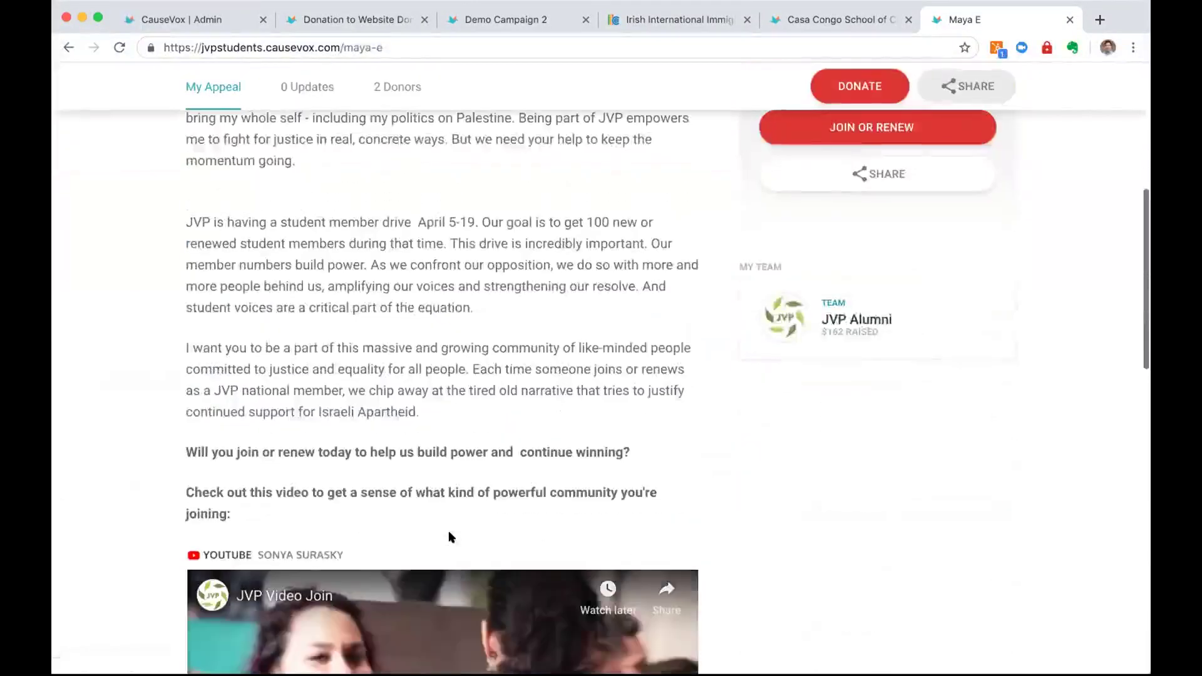
scroll(449, 537, "down", 3)
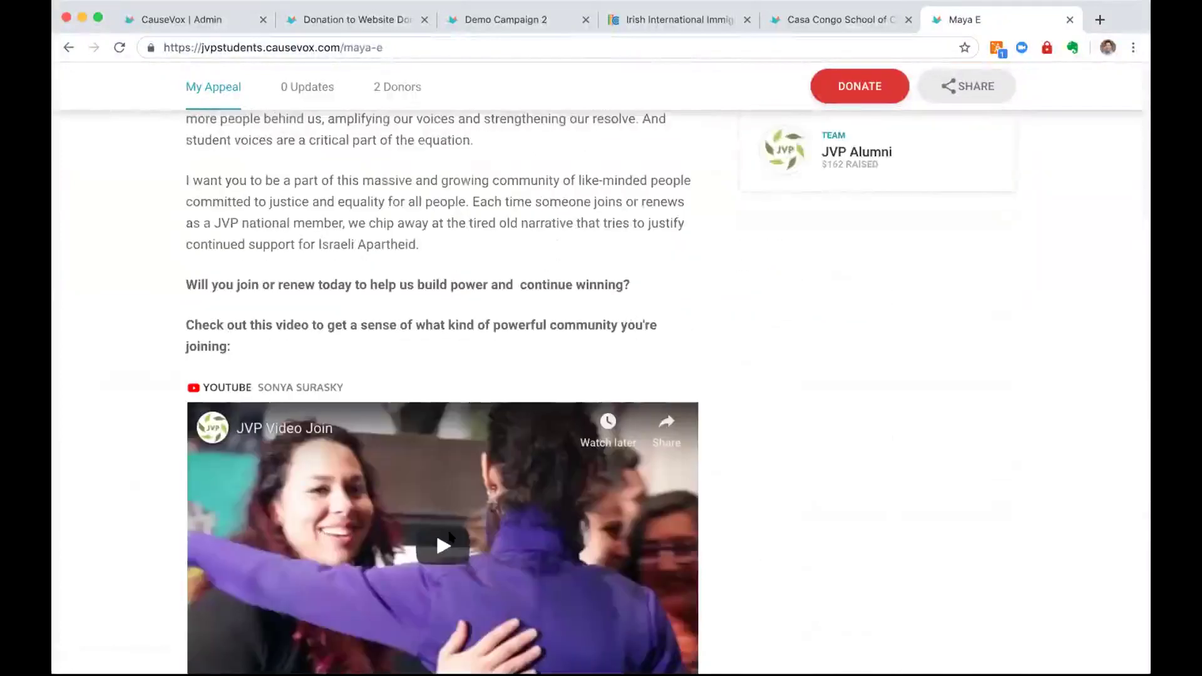
scroll(449, 537, "down", 3)
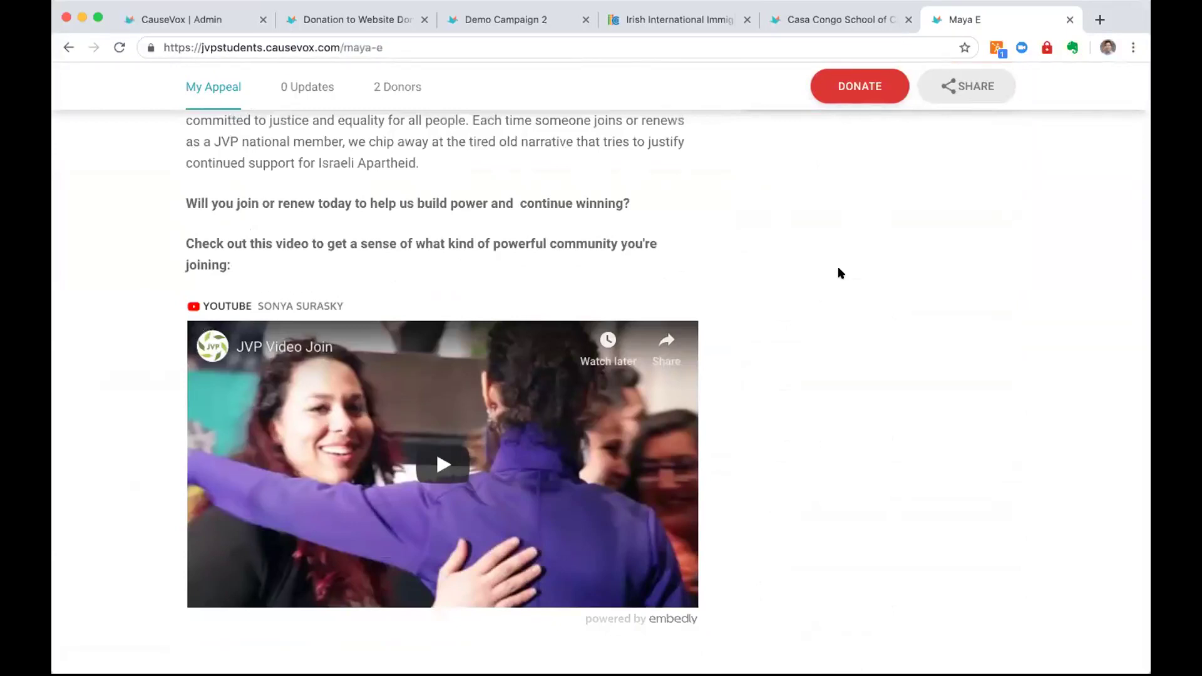
scroll(838, 273, "up", 10)
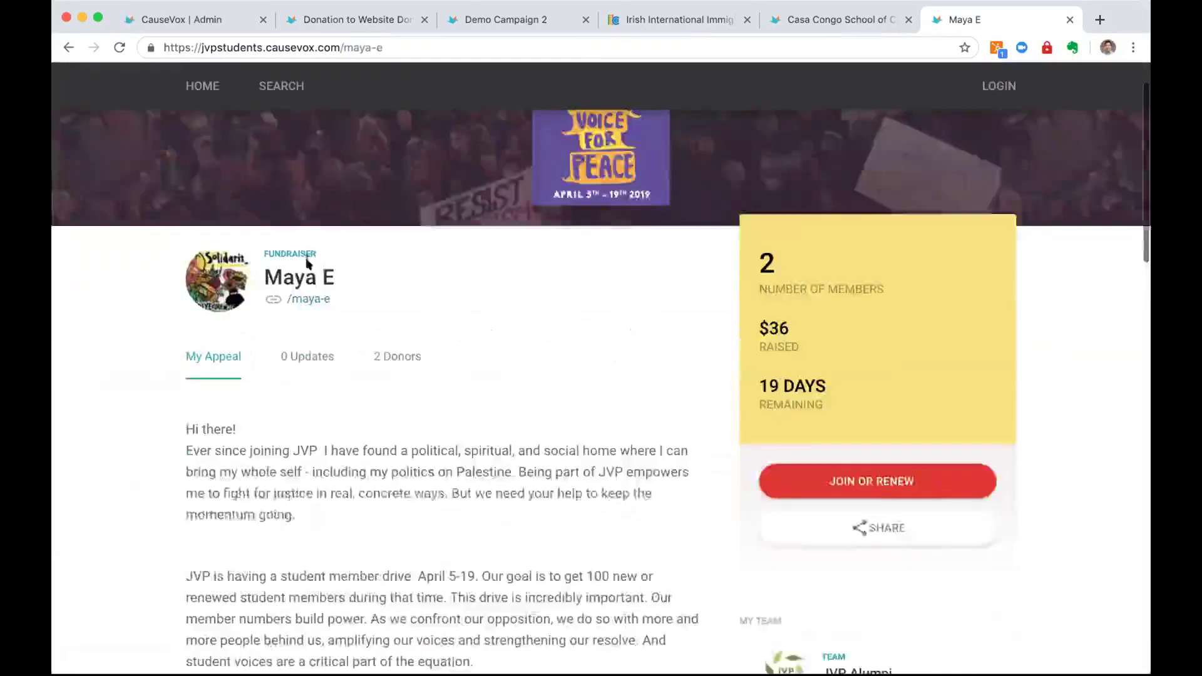
double_click(290, 277)
left_click(501, 338)
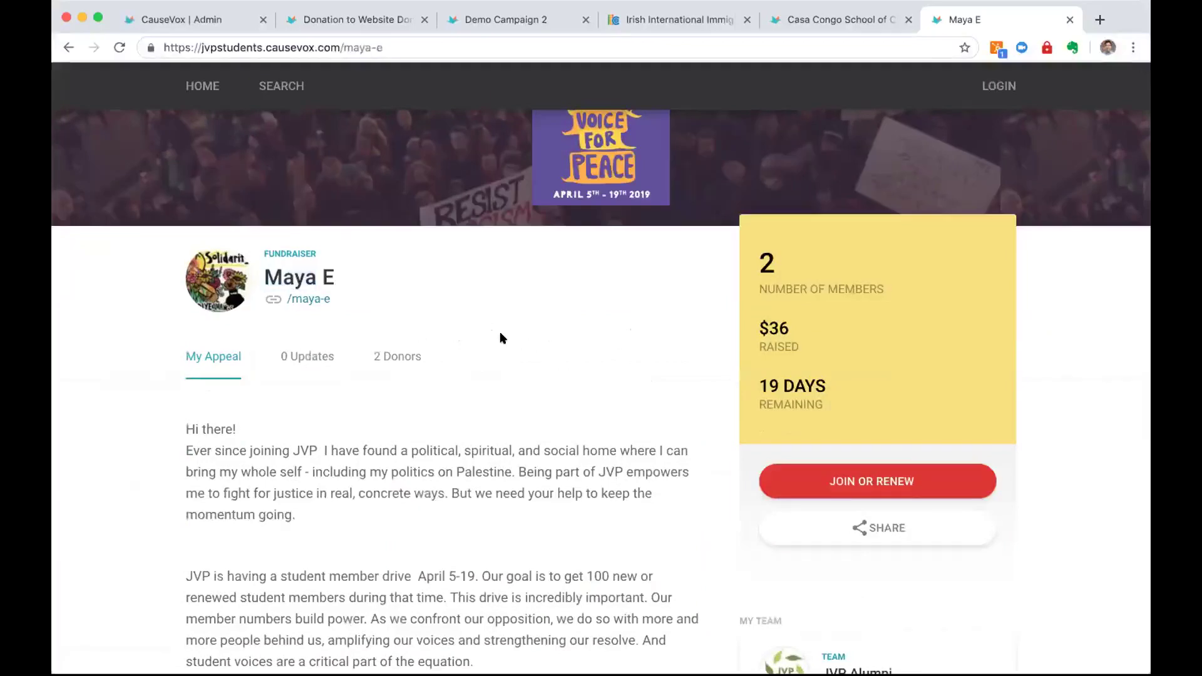
scroll(500, 339, "down", 3)
left_click(870, 307)
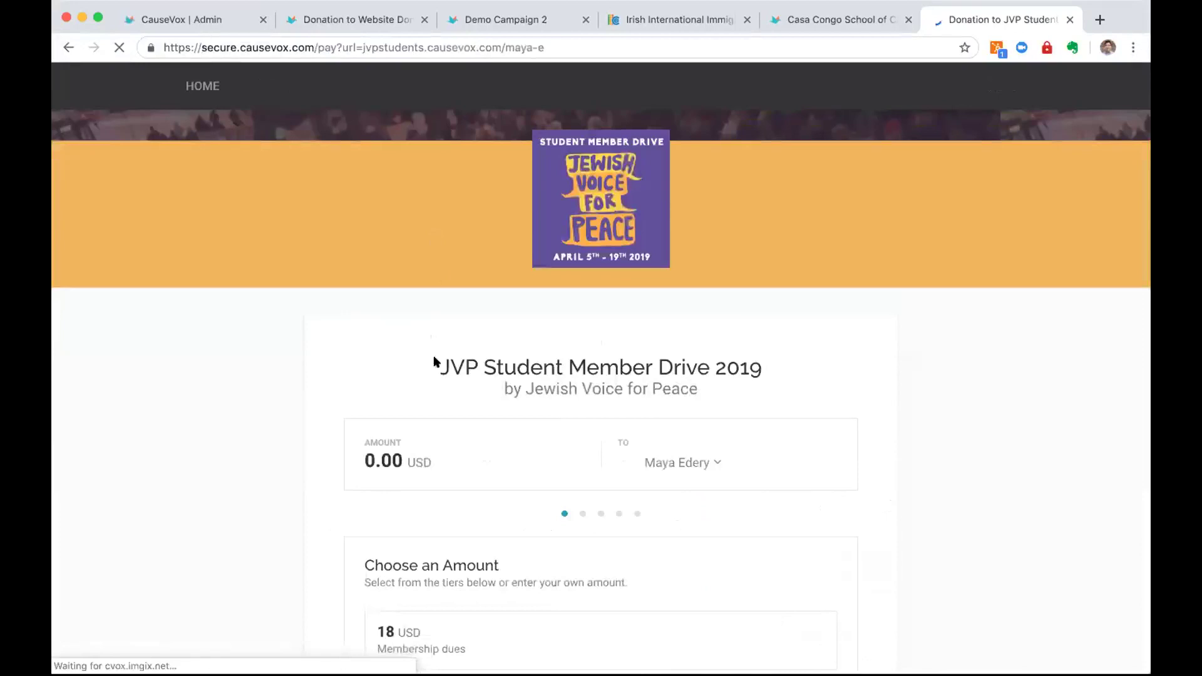
Pick the 36 USD membership tier and tick the monthly recurring donation option
scroll(418, 402, "down", 5)
left_click(464, 430)
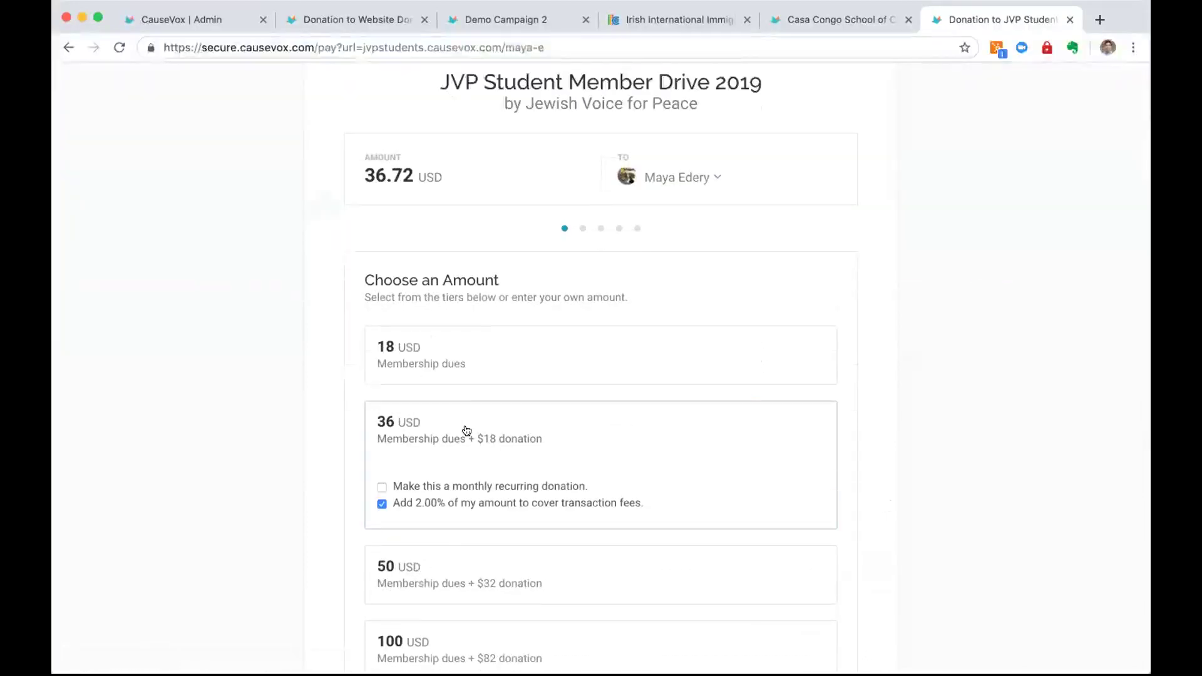
scroll(467, 429, "down", 1)
scroll(466, 429, "down", 1)
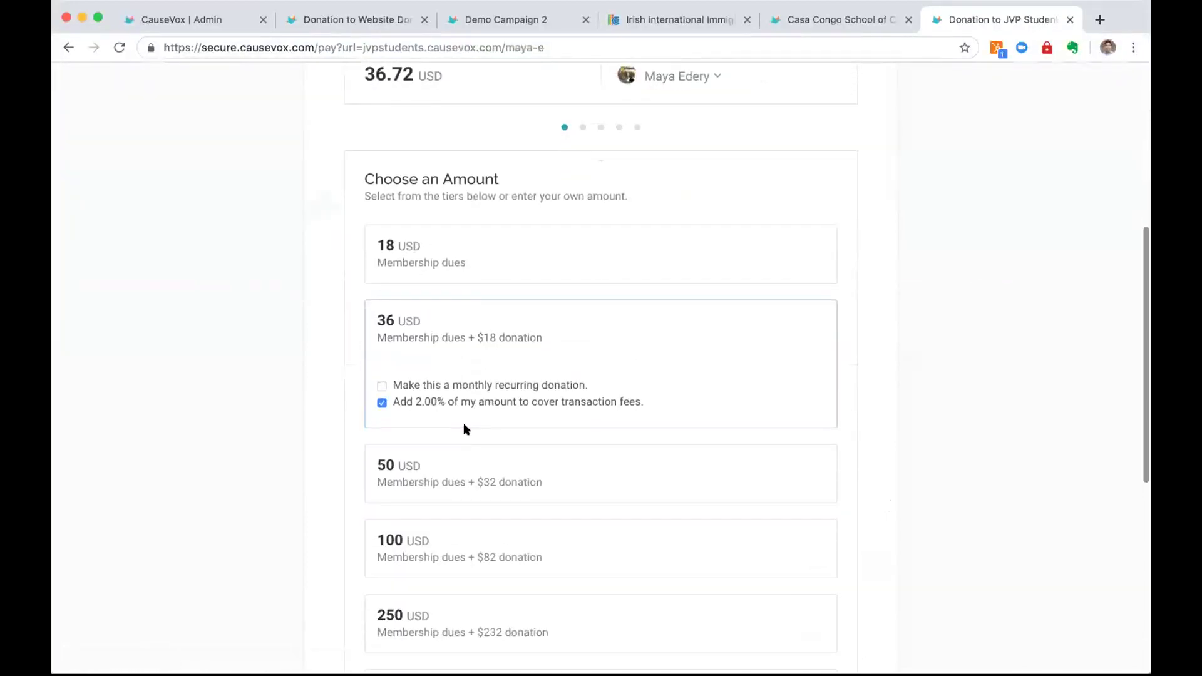
scroll(466, 430, "down", 2)
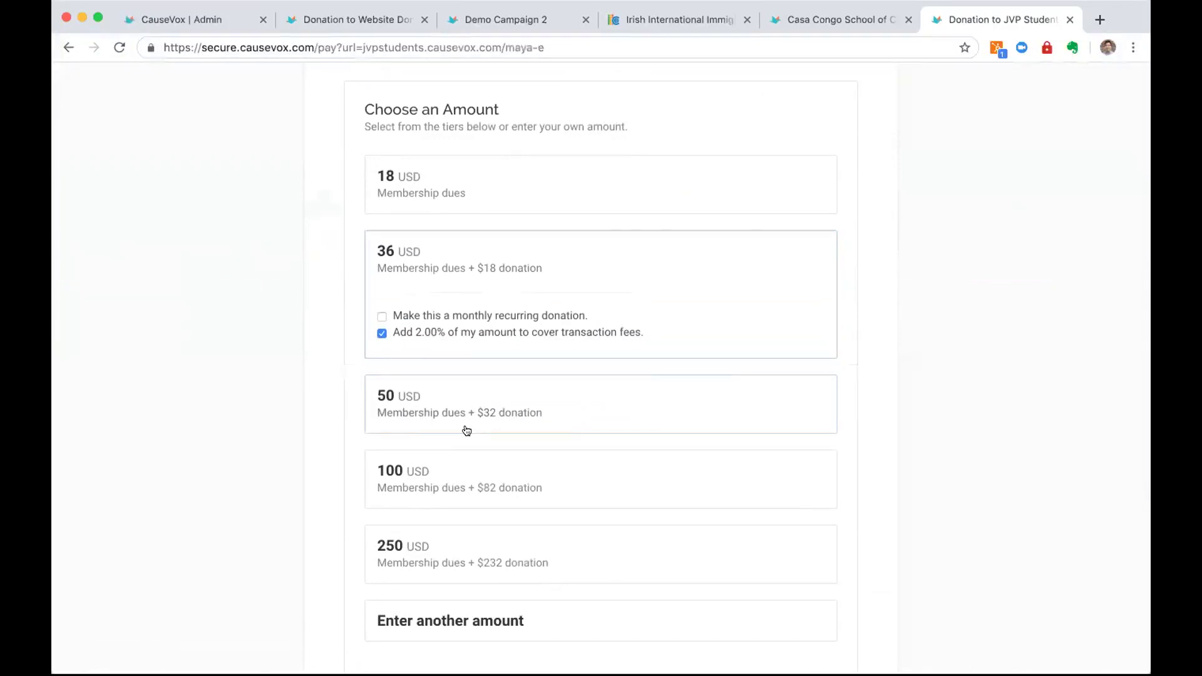
double_click(380, 317)
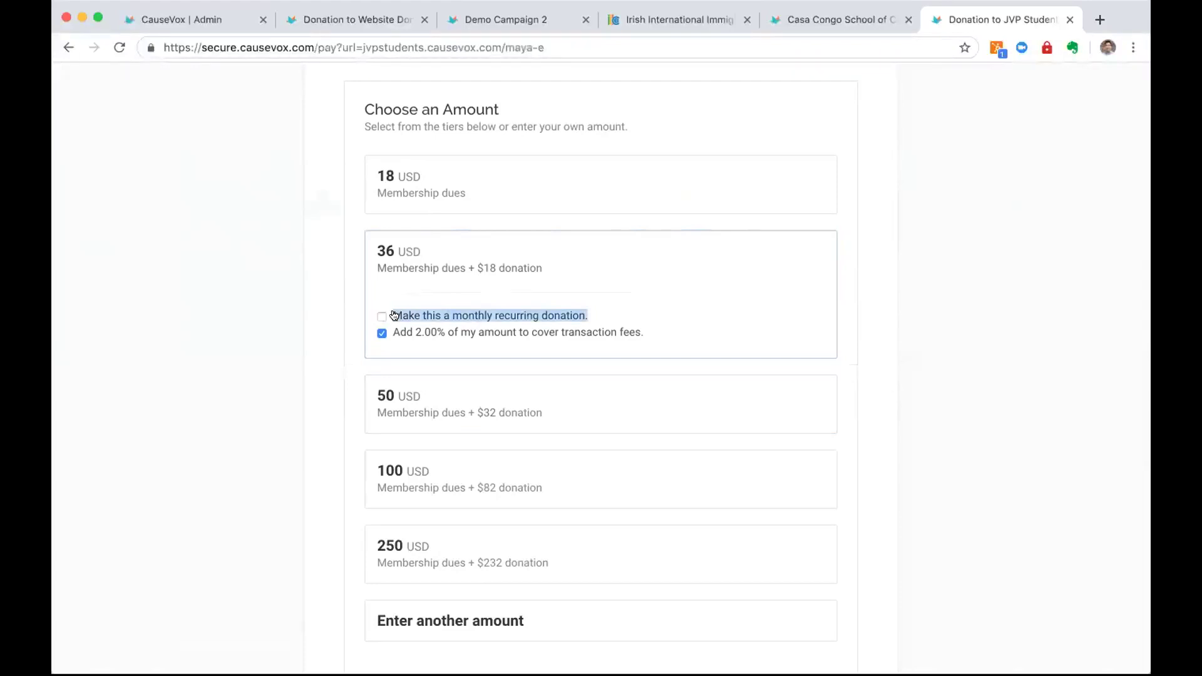
left_click(394, 315)
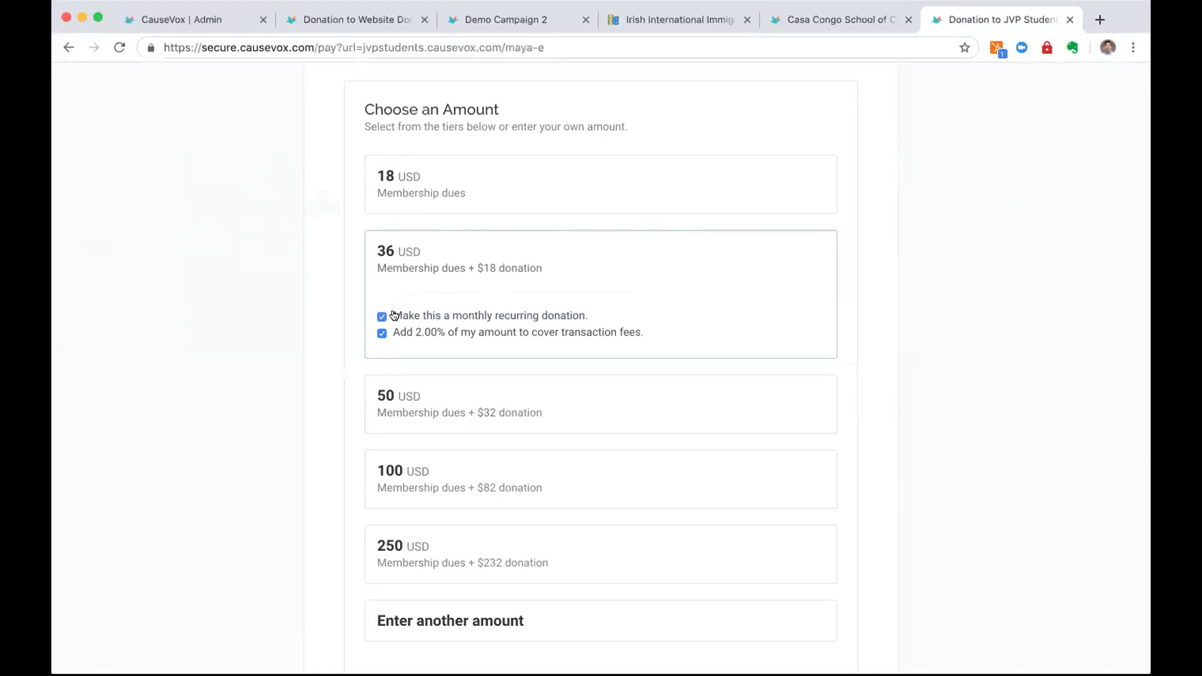
scroll(394, 315, "up", 1)
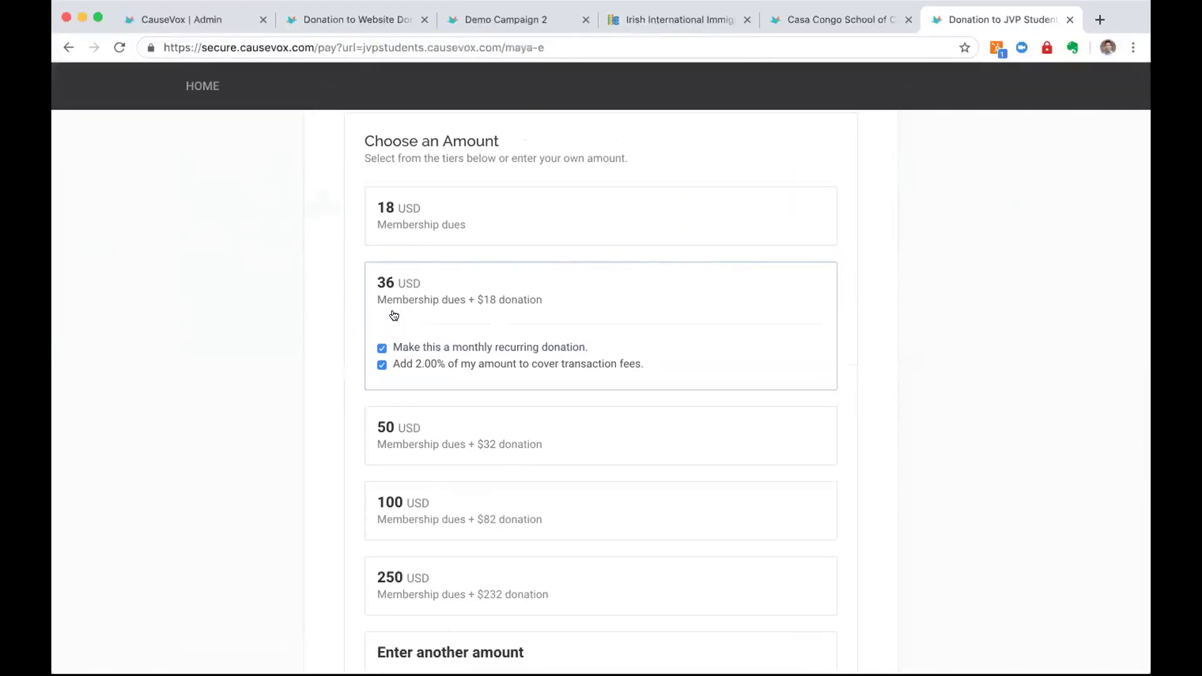
scroll(394, 315, "down", 3)
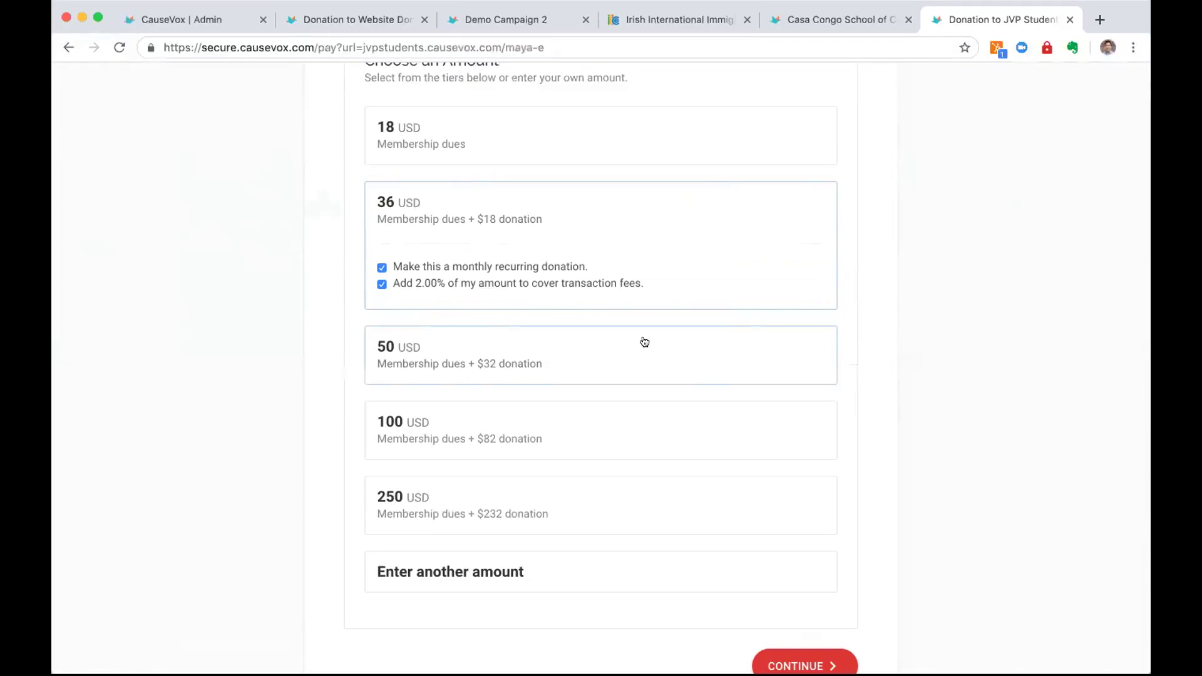
In admin, filter Community to the Recurring group and open the first contact's Donations Made
left_click(223, 19)
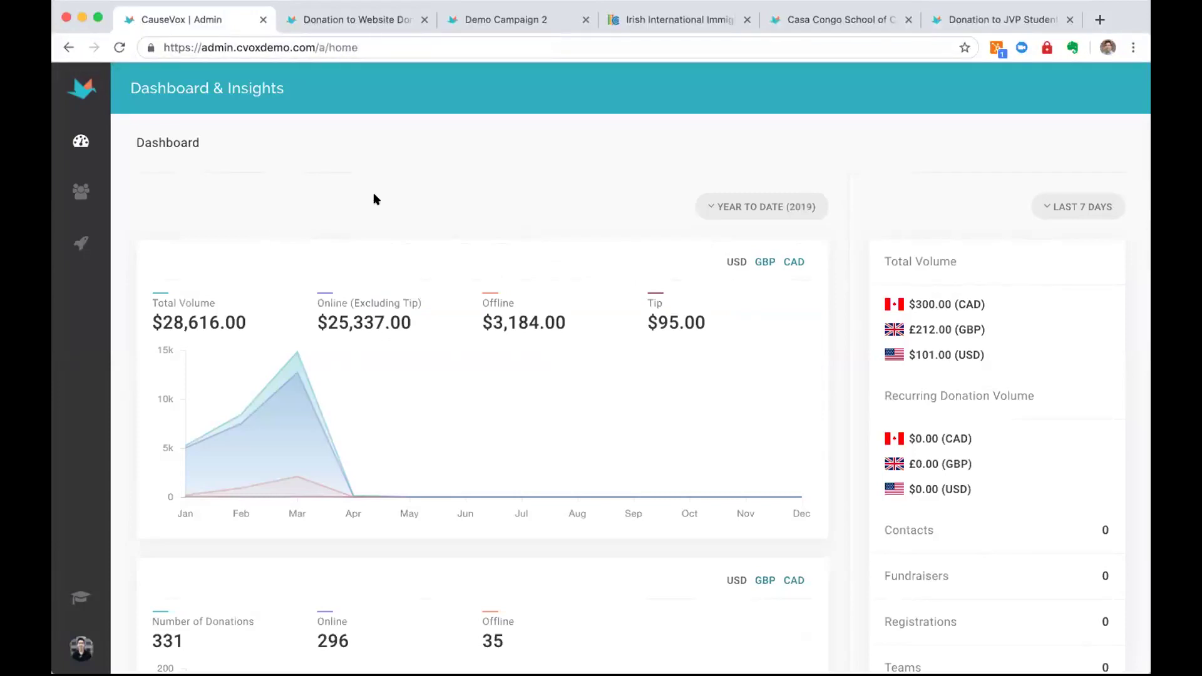
left_click(81, 199)
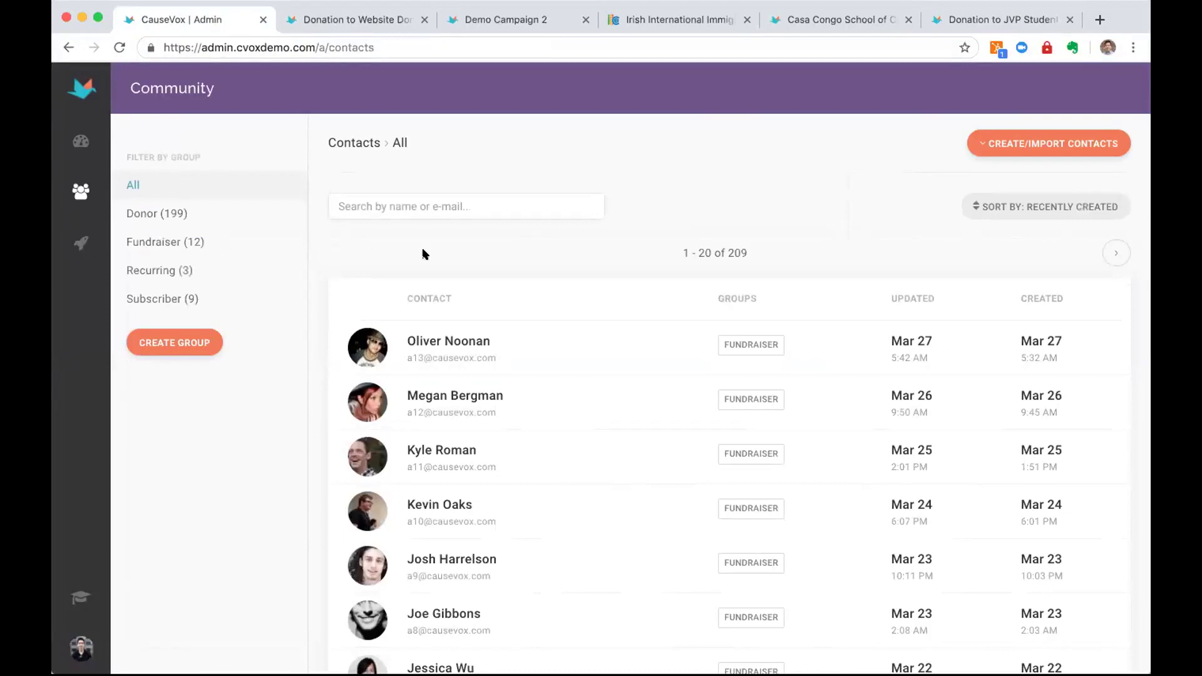
left_click(174, 277)
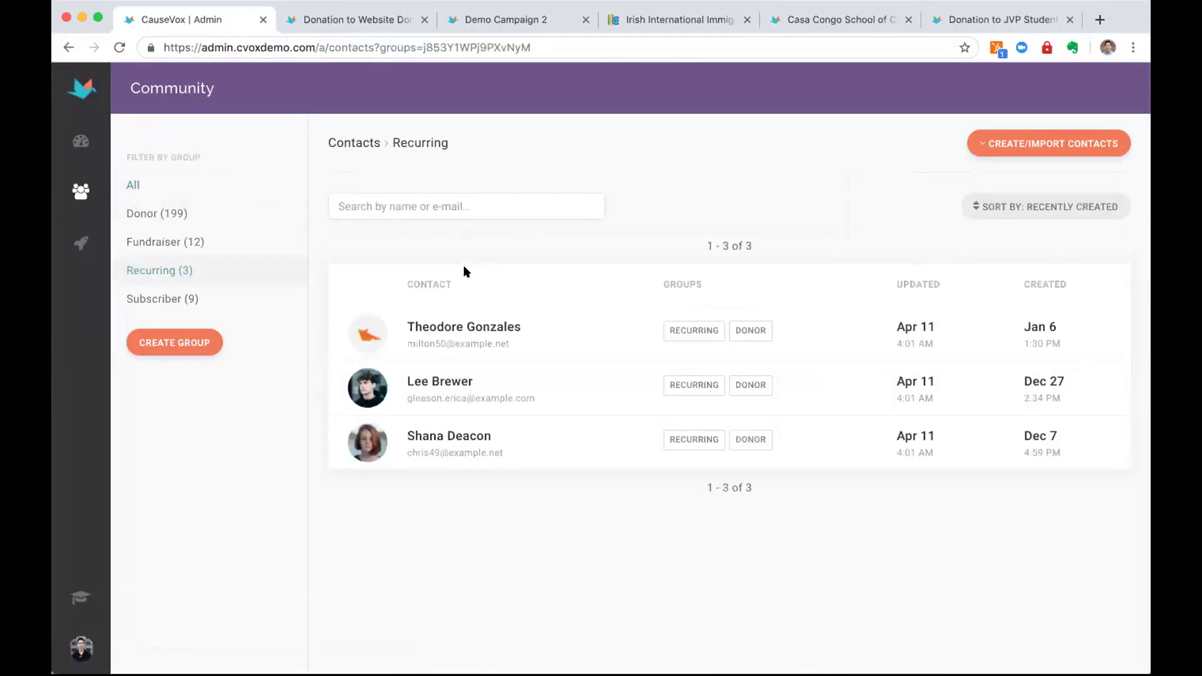
left_click(531, 328)
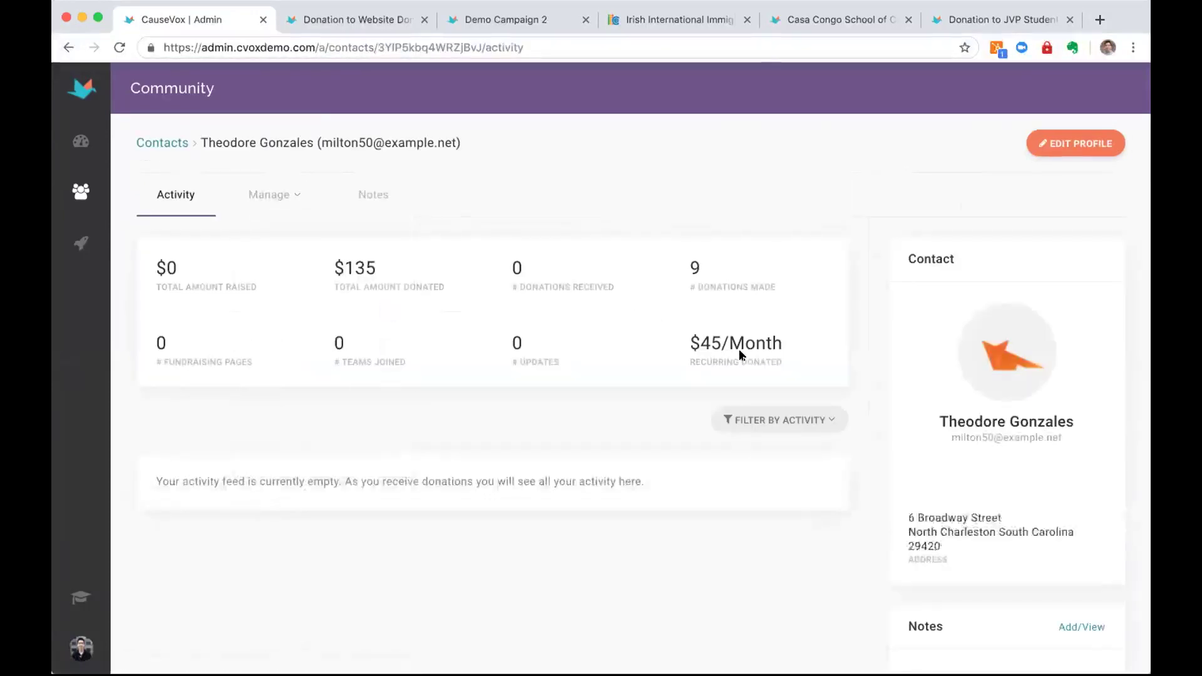
left_click(275, 195)
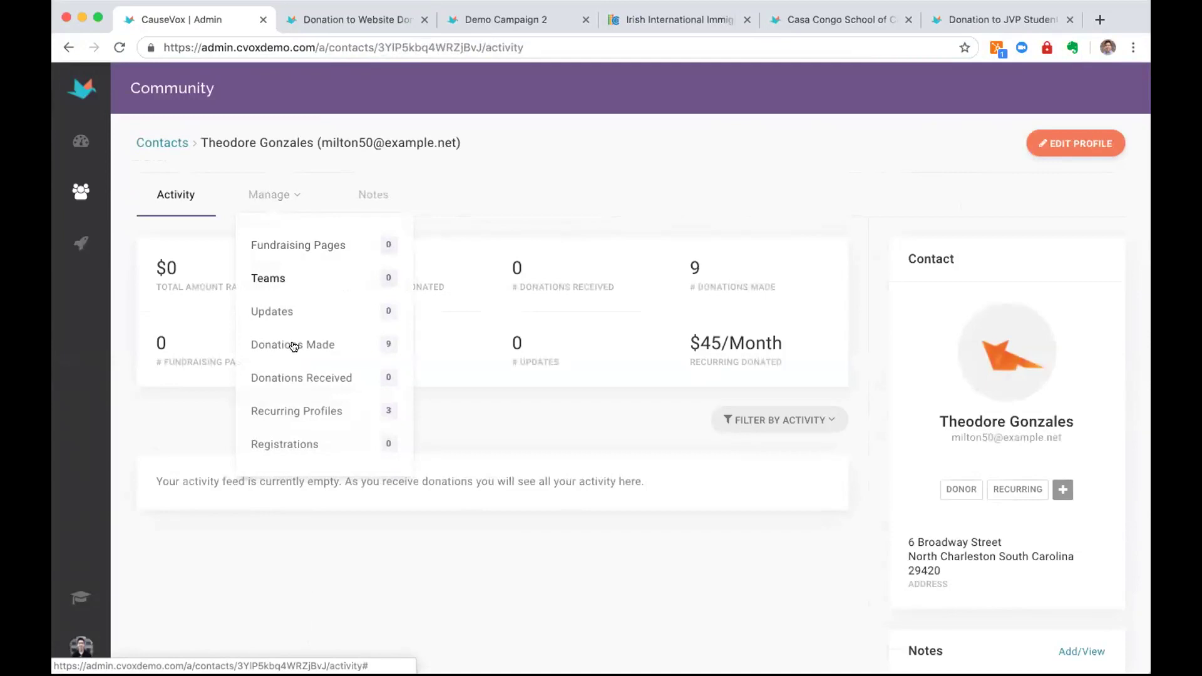
left_click(384, 342)
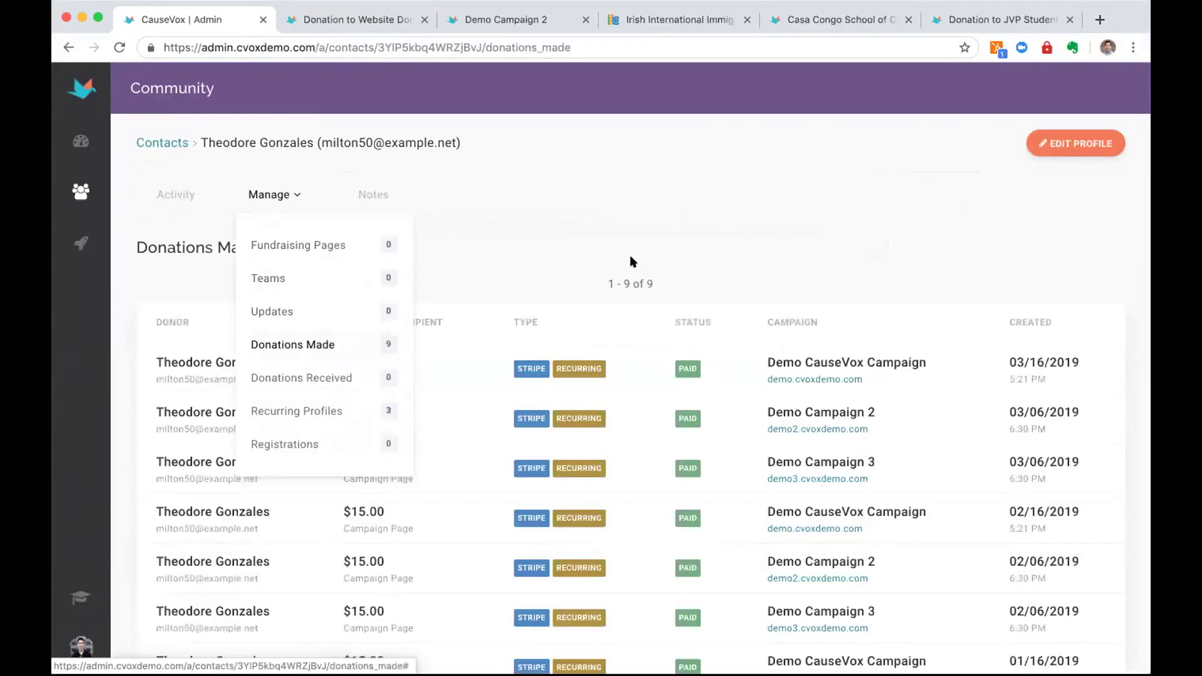
scroll(631, 258, "down", 3)
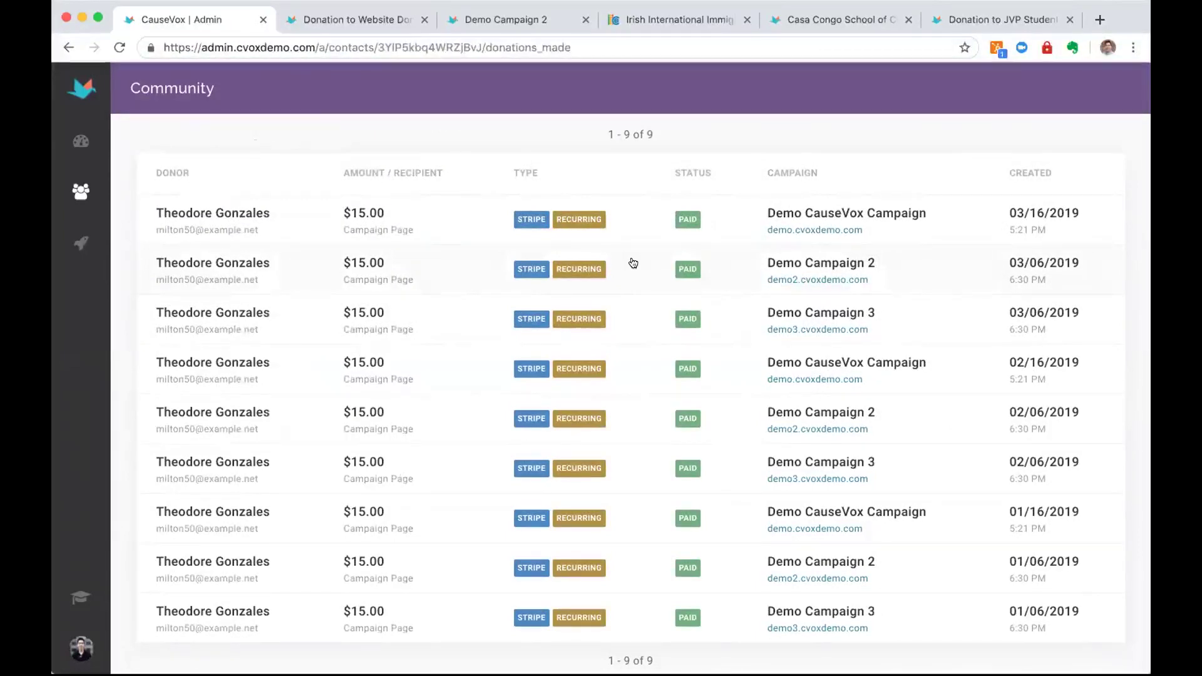
scroll(633, 263, "up", 3)
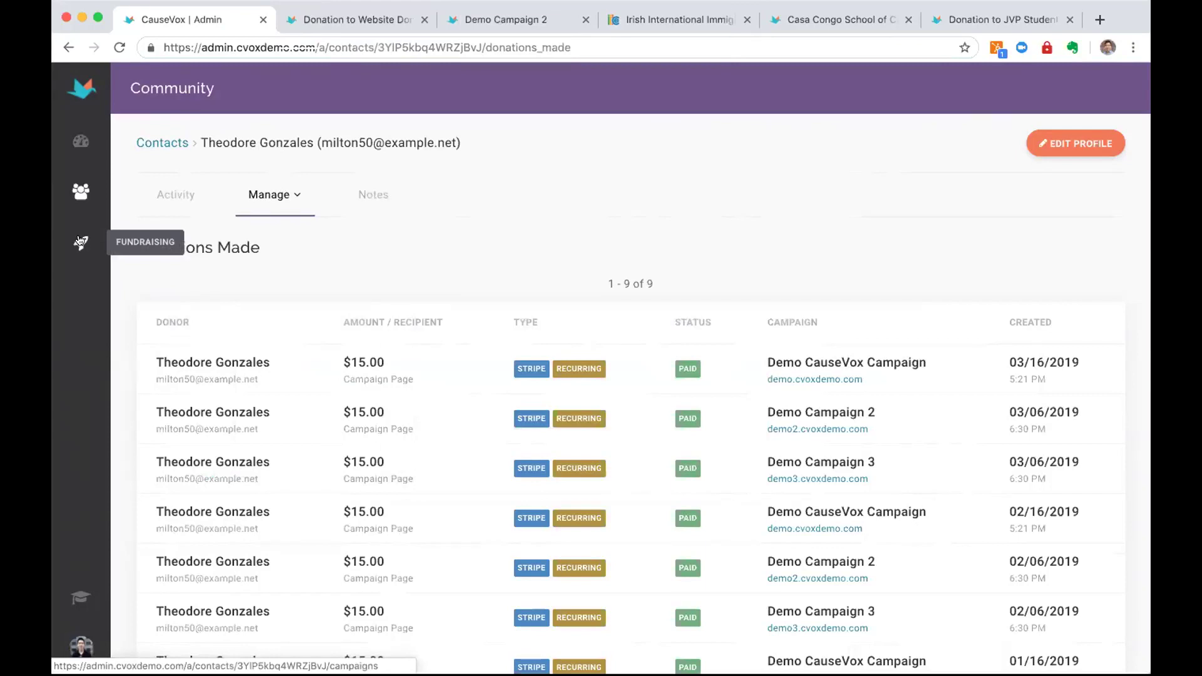
Start a new campaign and choose the Donation Pages > Monthly Giving type
left_click(80, 242)
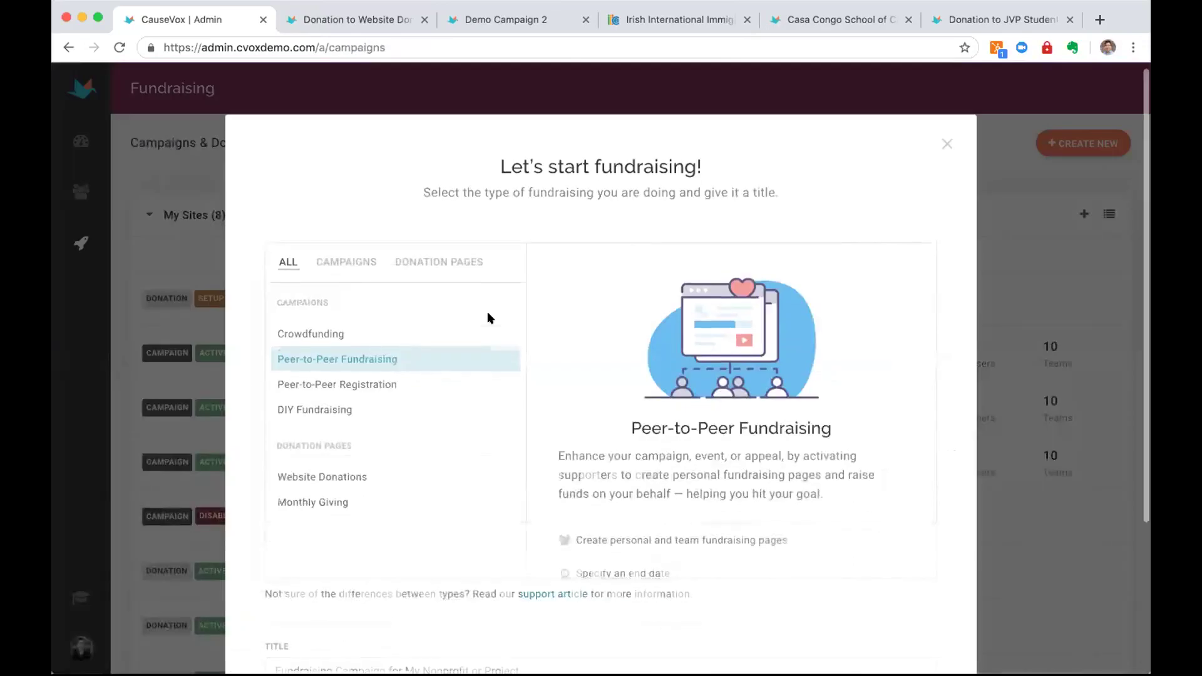
scroll(486, 317, "down", 1)
left_click(439, 198)
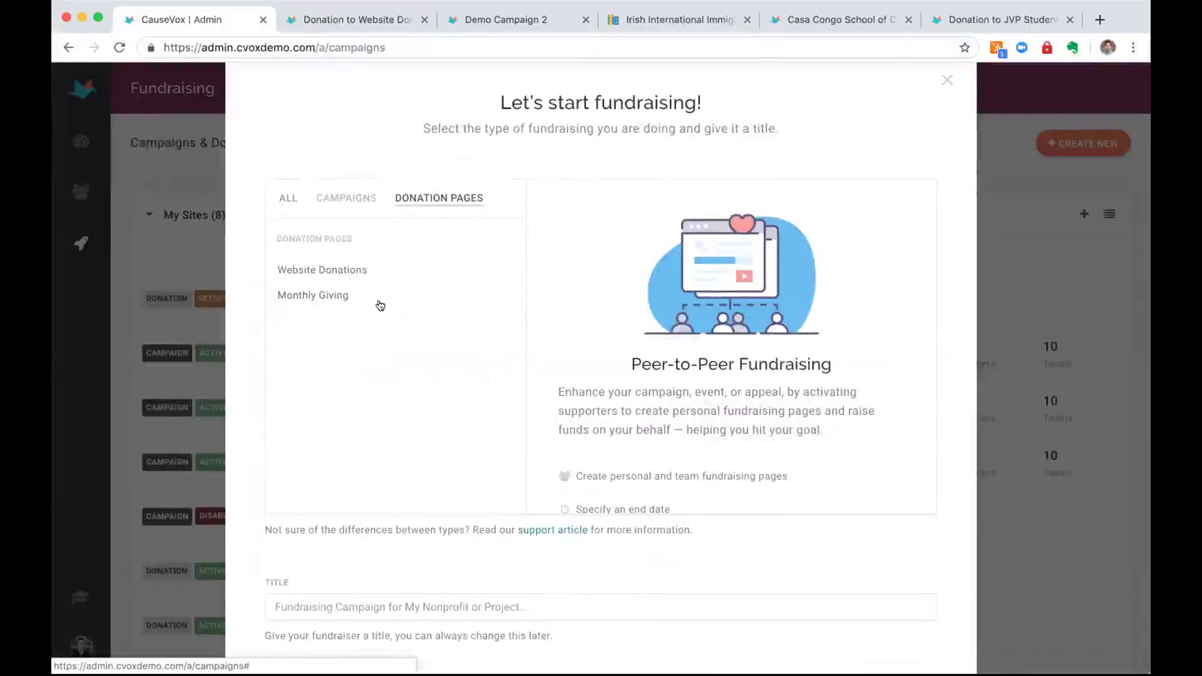
left_click(325, 298)
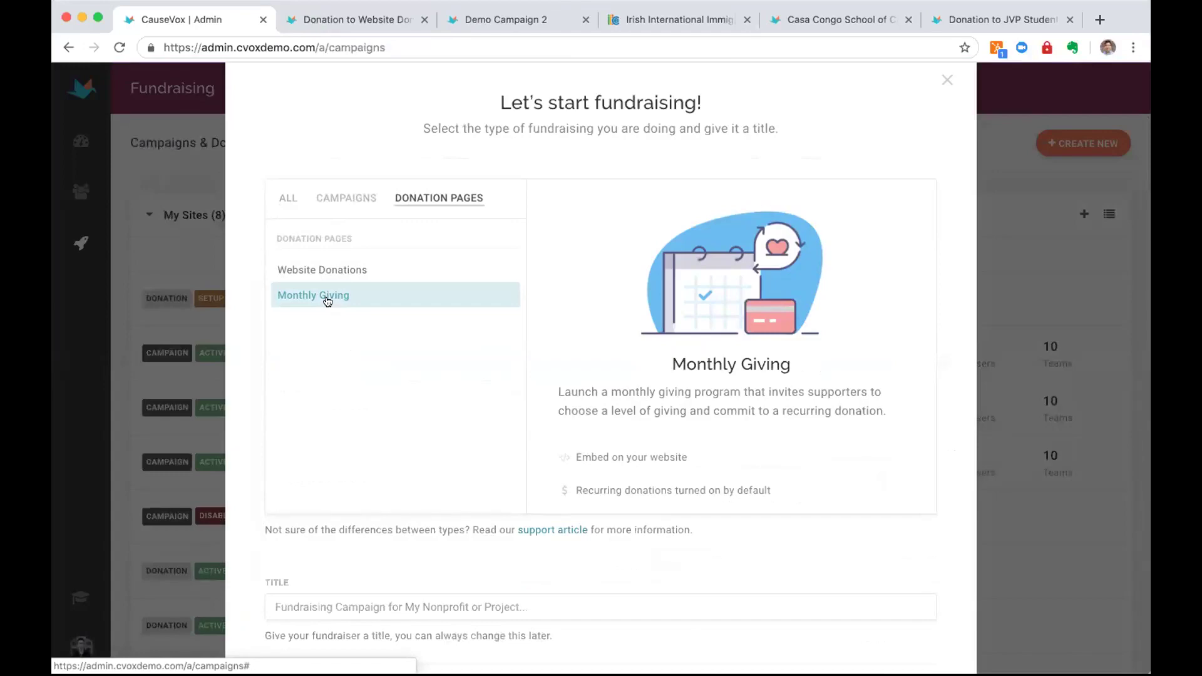
Title the page 'Test Demo Campaign' and create it
scroll(326, 302, "down", 1)
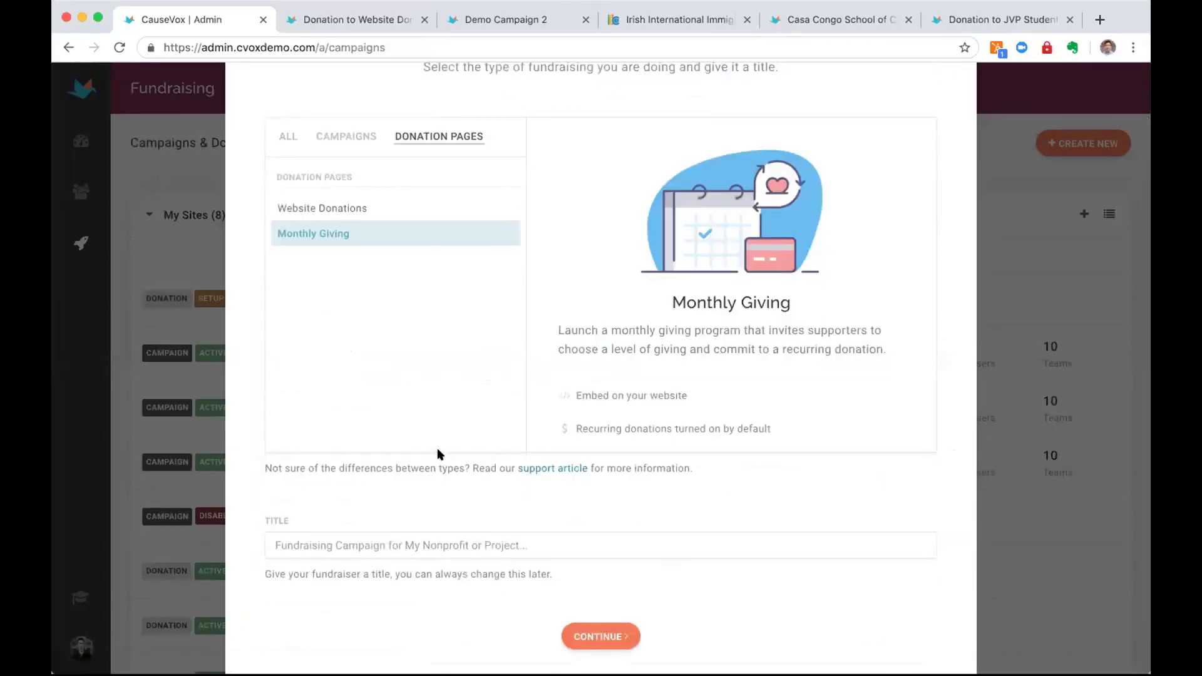
scroll(438, 455, "down", 1)
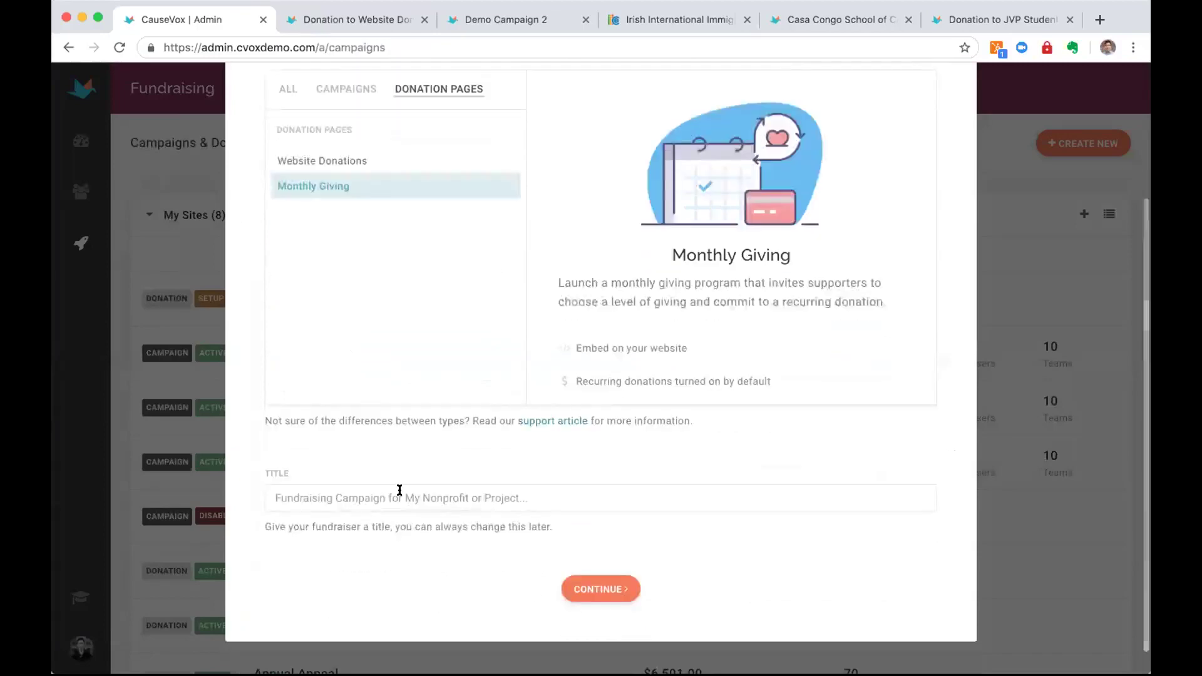
left_click(400, 498)
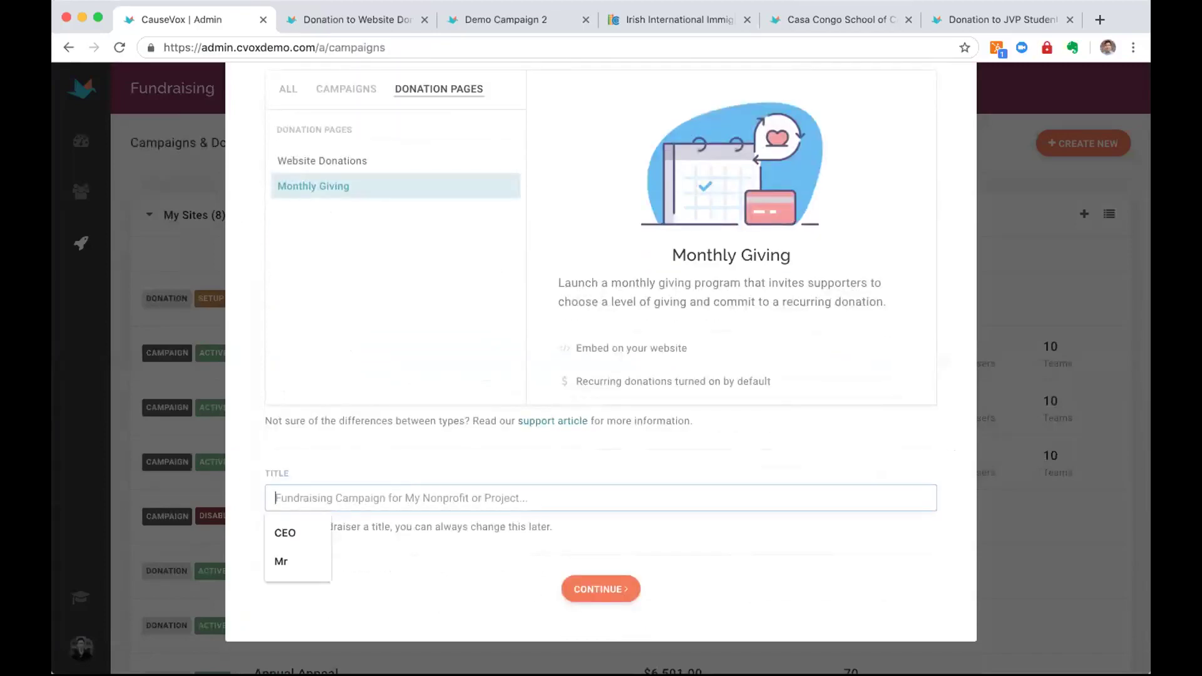
type("Test Demo Campaign")
left_click(573, 474)
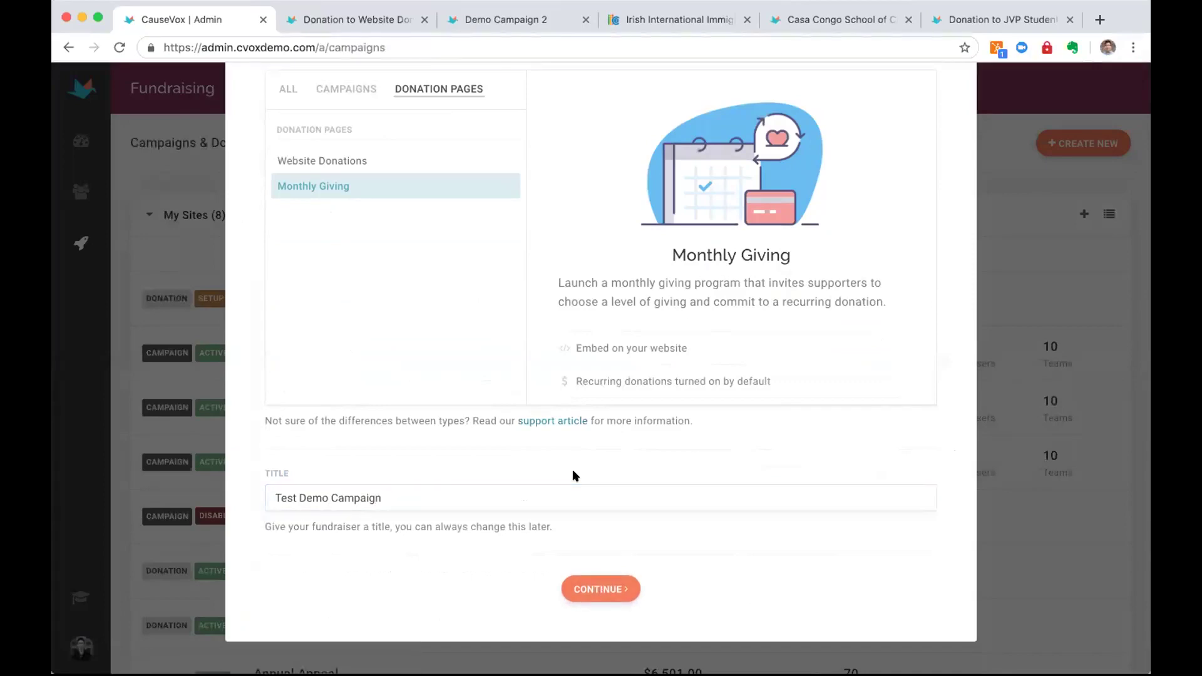
key("Return")
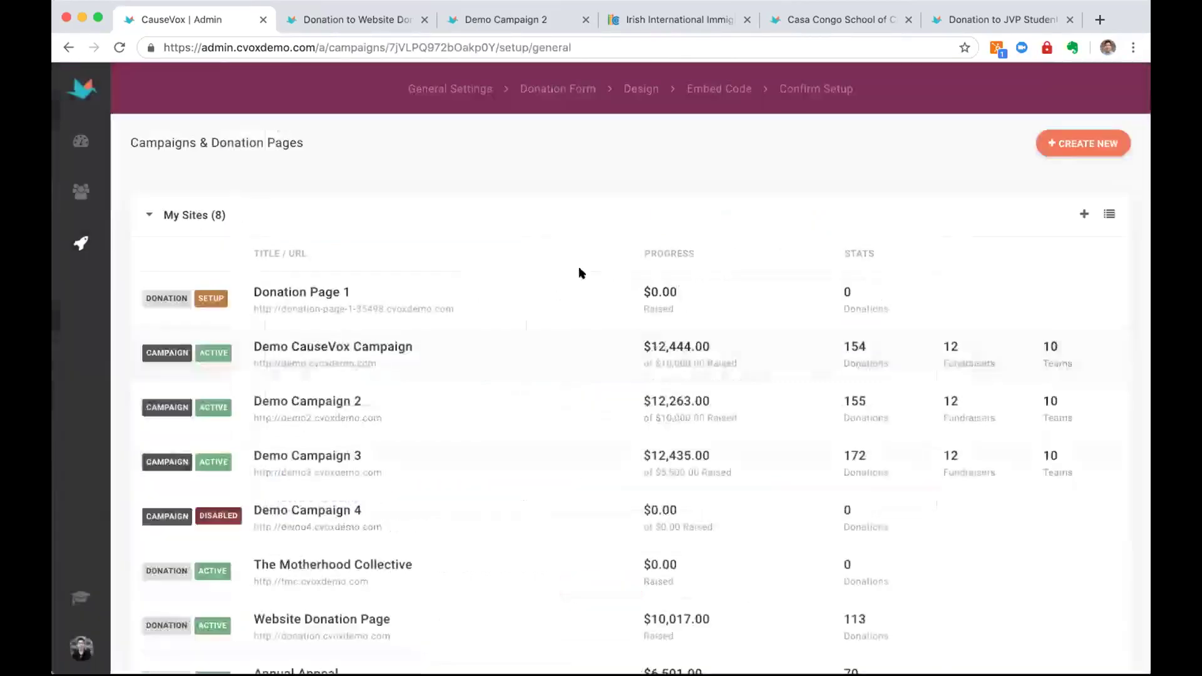
Fill in a contact e-mail and contact address, then save the general settings
scroll(591, 349, "down", 5)
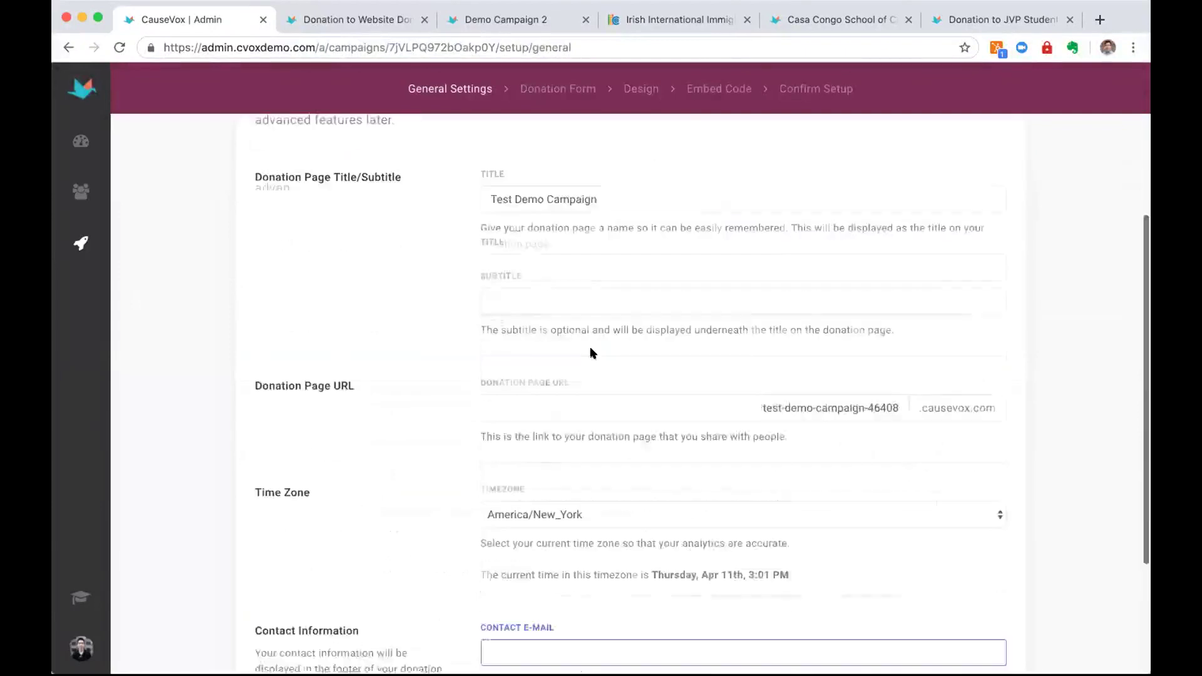
type("asdf@asdf.com")
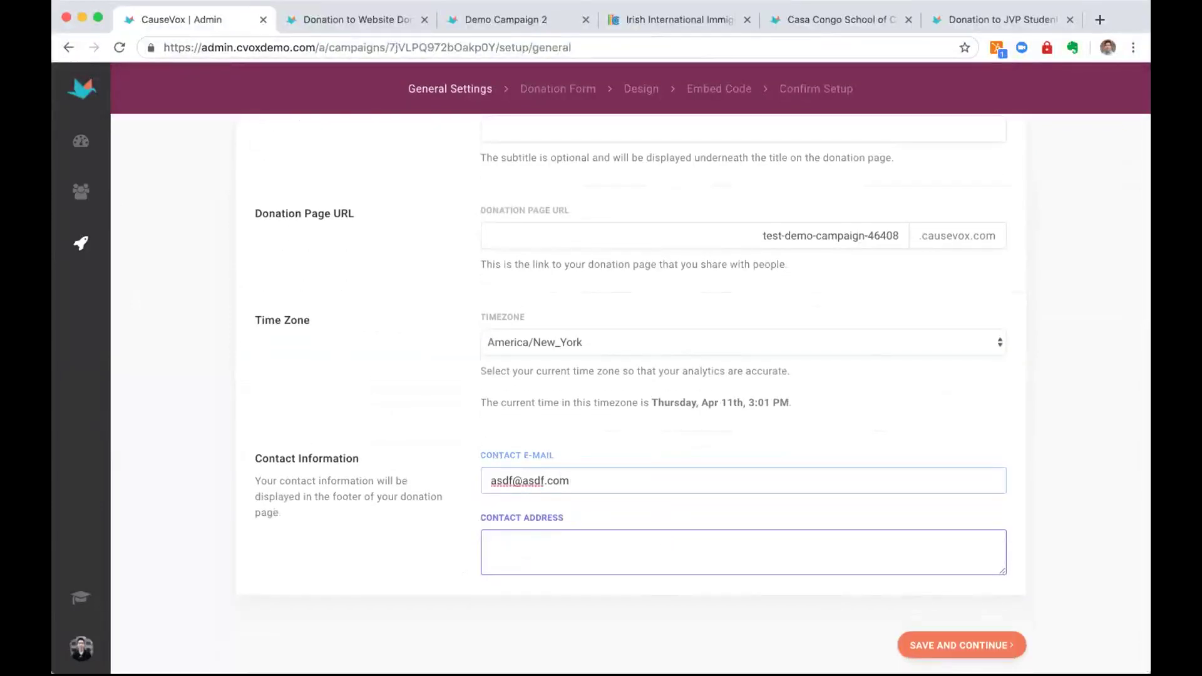
key("Tab")
type("asdf")
left_click(945, 644)
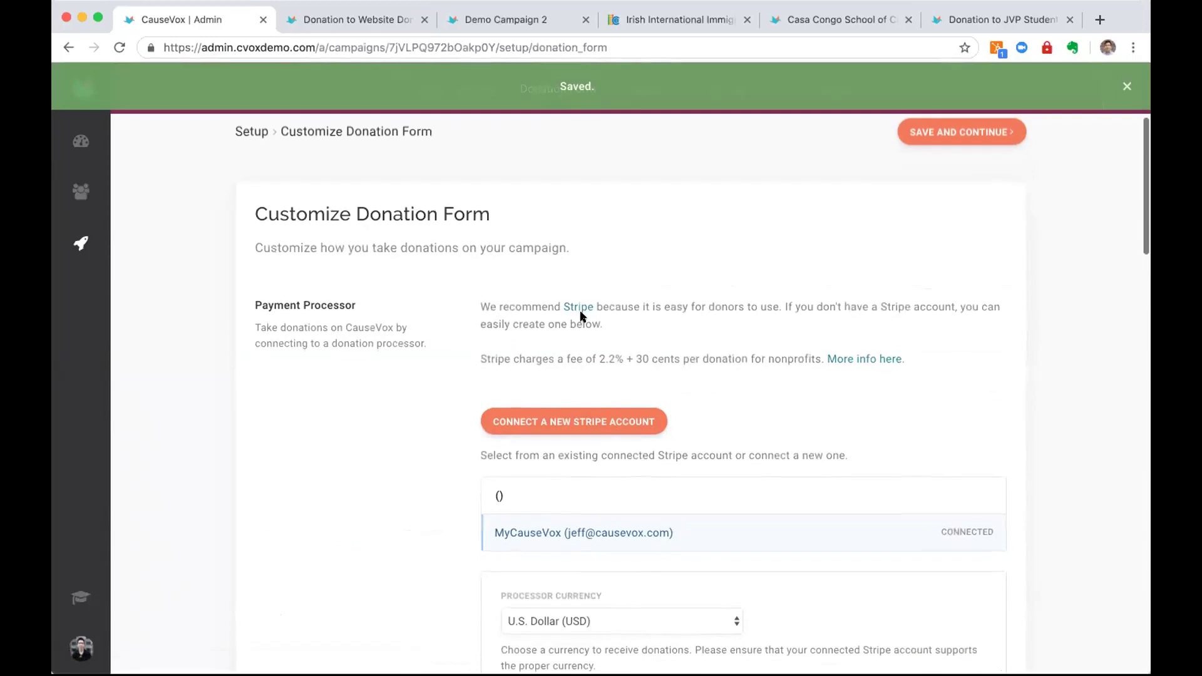
Review the donation form's tier amounts, including 150, and the receipt message text
scroll(581, 317, "down", 9)
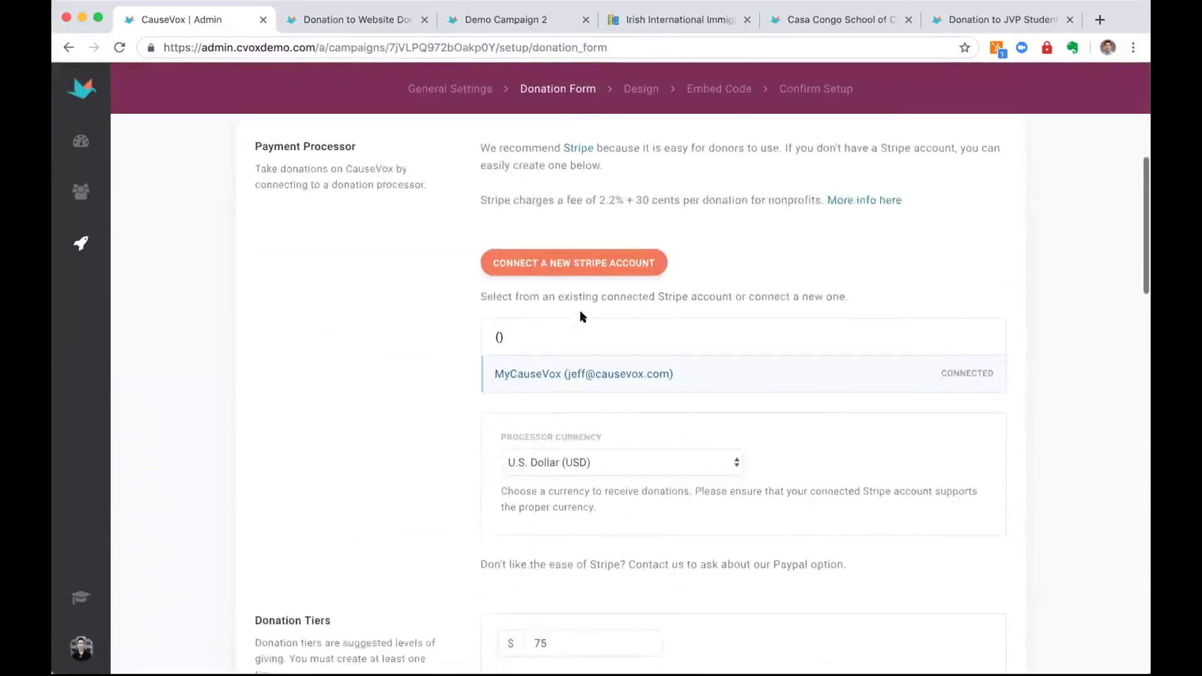
scroll(581, 316, "down", 5)
scroll(550, 240, "up", 1)
scroll(549, 240, "up", 3)
left_click(577, 169)
left_click(584, 339)
scroll(584, 339, "down", 7)
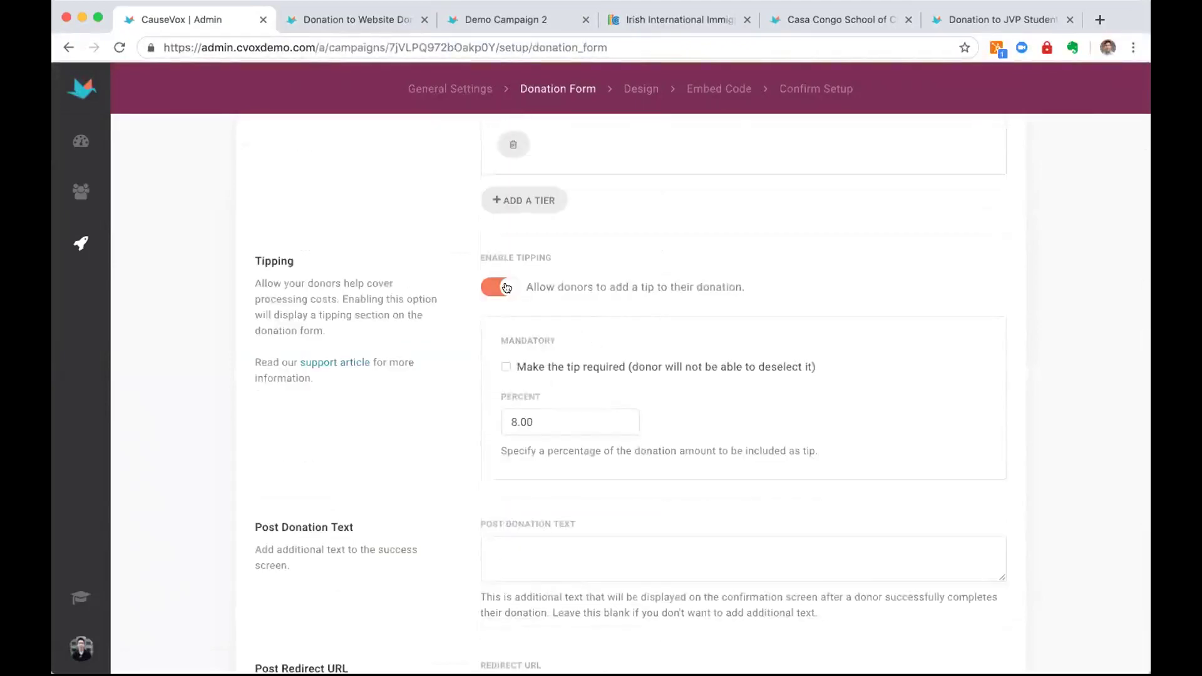
scroll(542, 371, "down", 8)
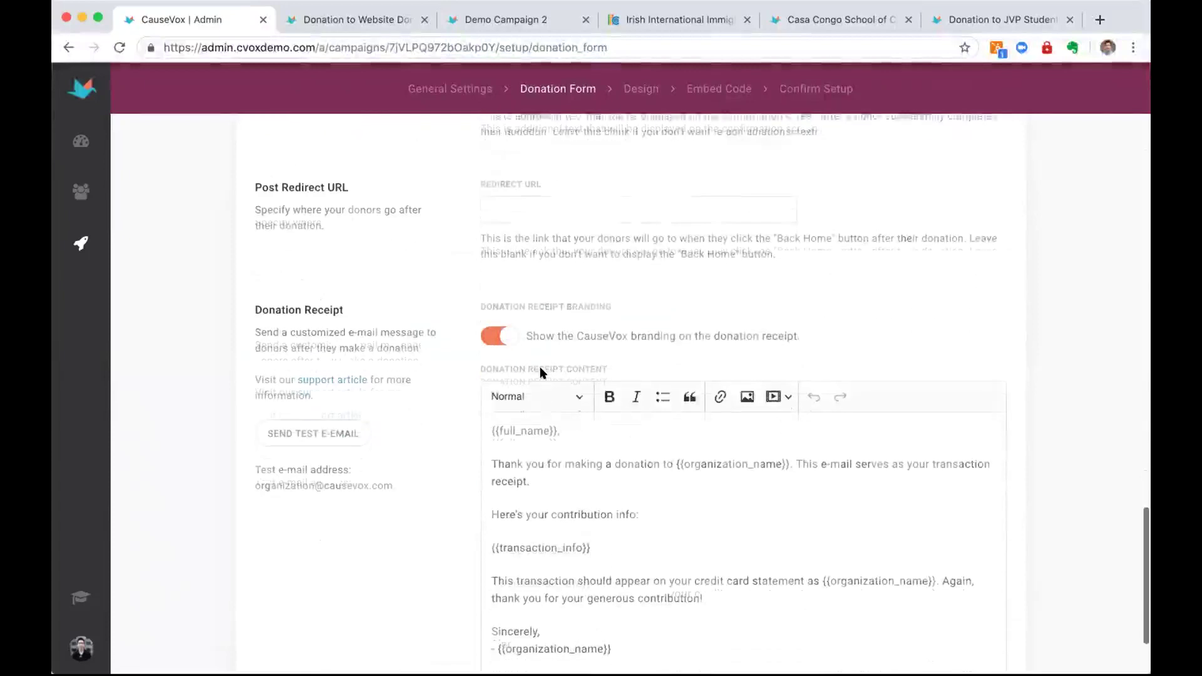
scroll(542, 371, "down", 2)
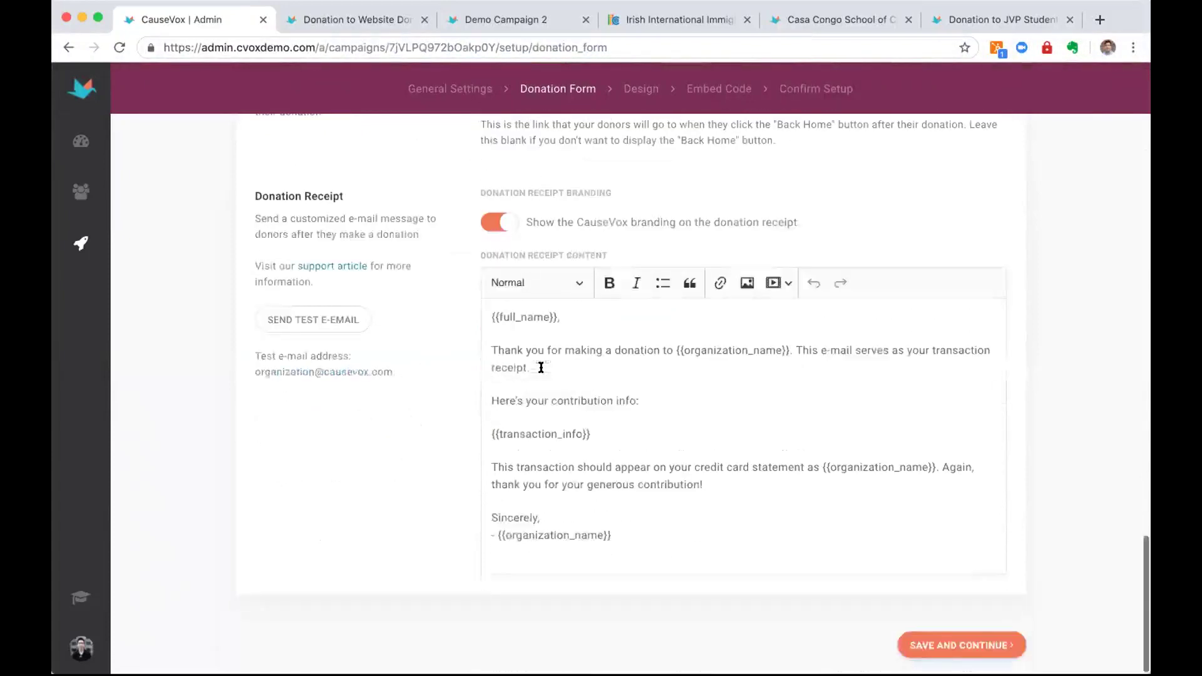
left_click_drag(691, 504, 449, 311)
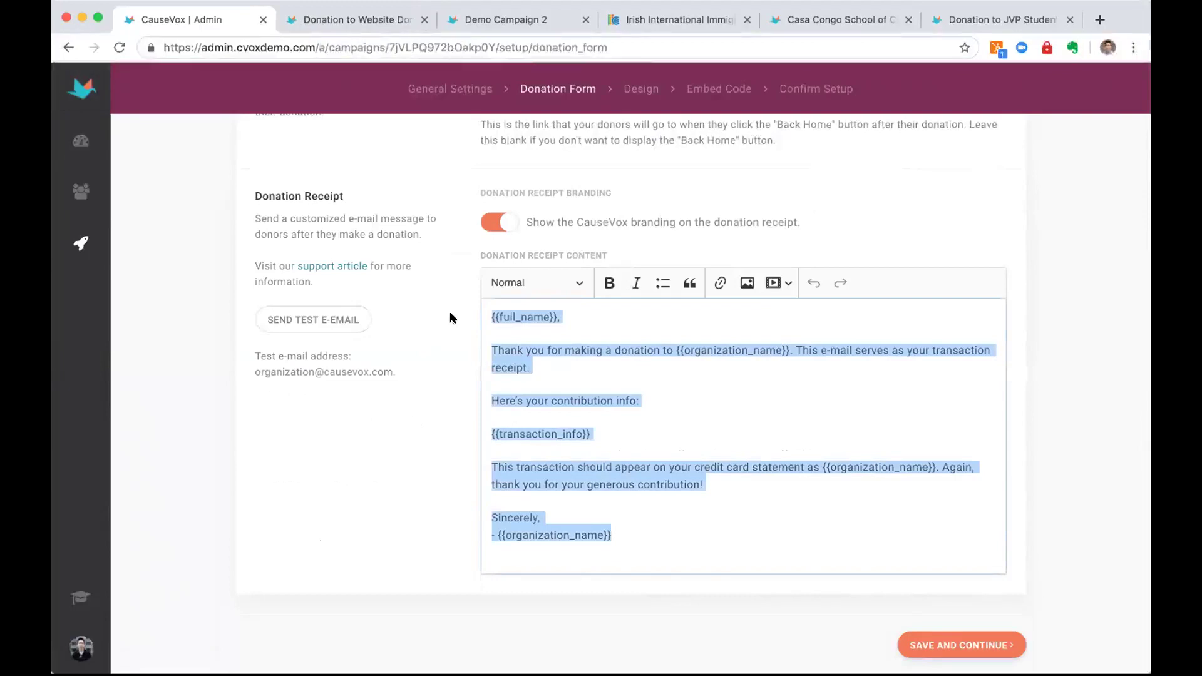
left_click(719, 475)
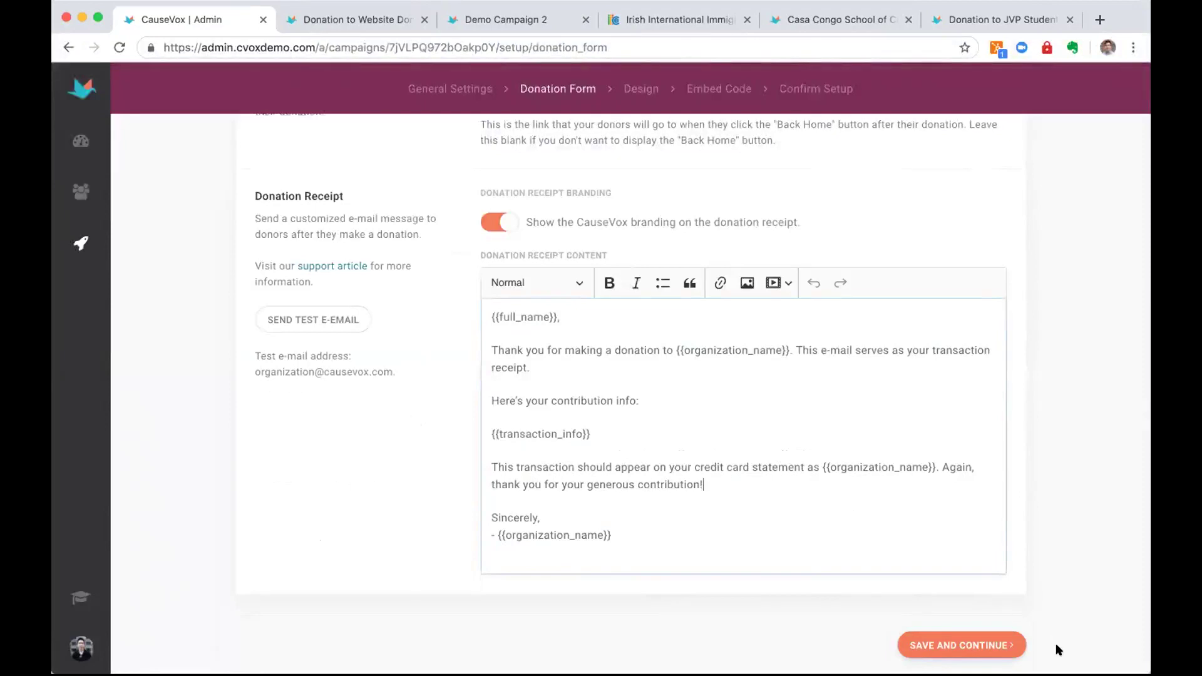
Save the donation form settings to move on to the Design step
left_click(1002, 649)
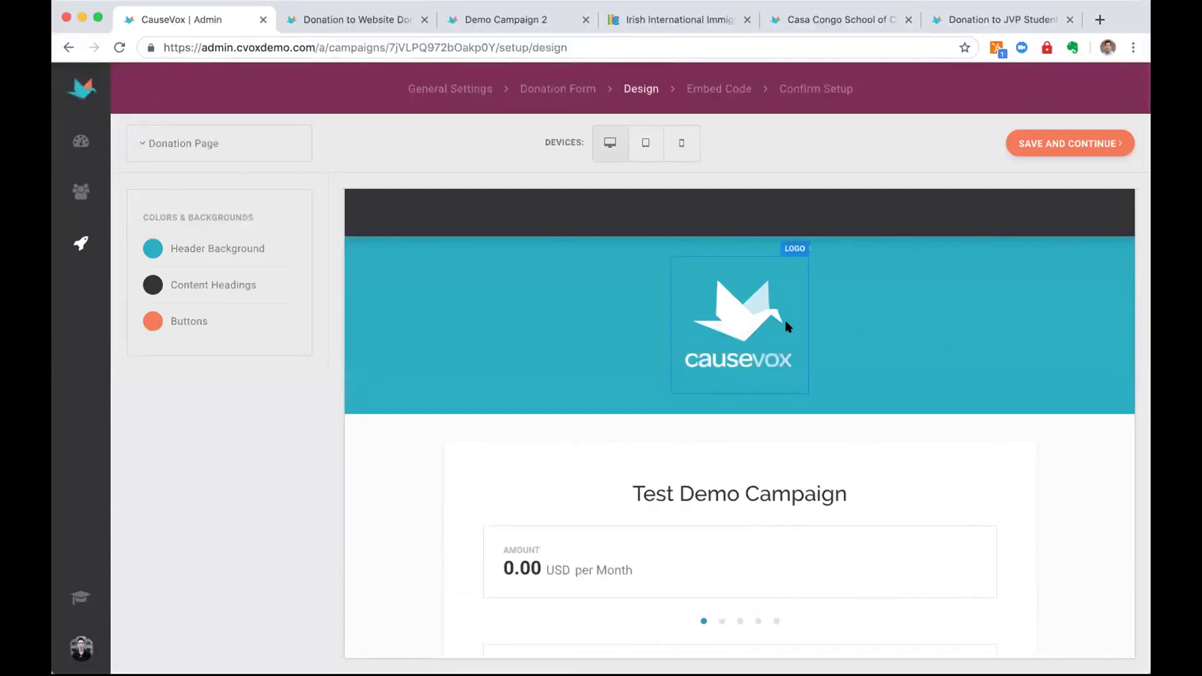
scroll(784, 326, "down", 3)
scroll(578, 246, "up", 3)
scroll(578, 245, "down", 3)
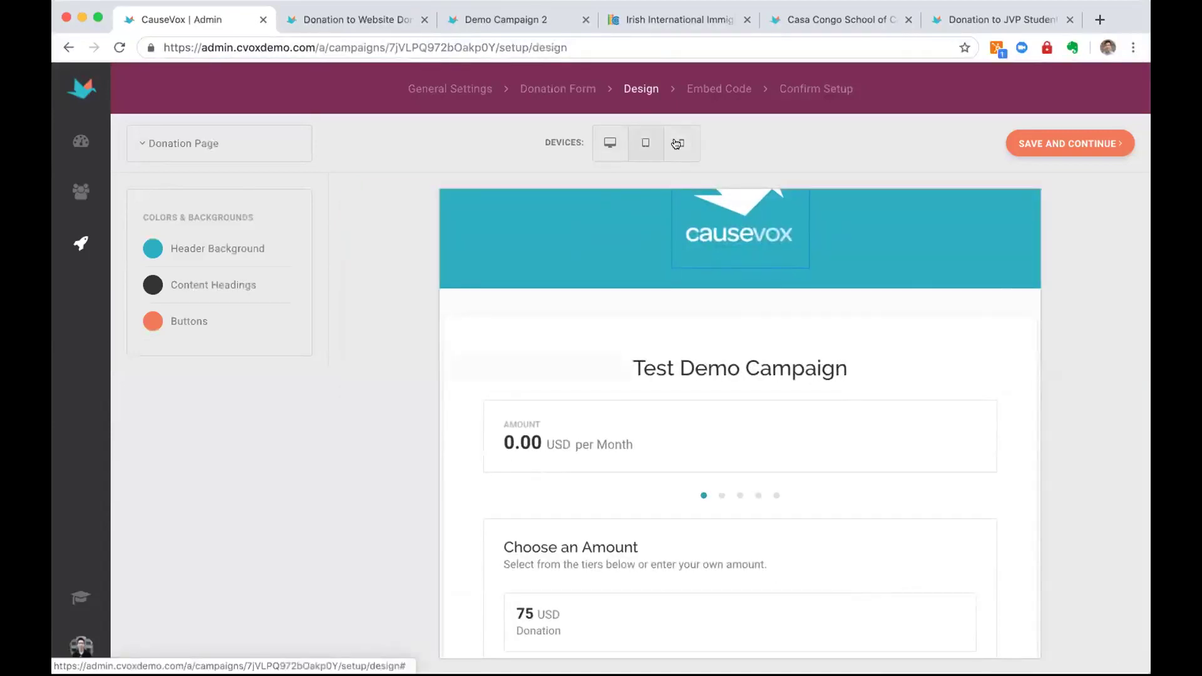
Preview the design in Mobile view, then save it and pass the Embed Code step
left_click(682, 142)
scroll(700, 279, "up", 3)
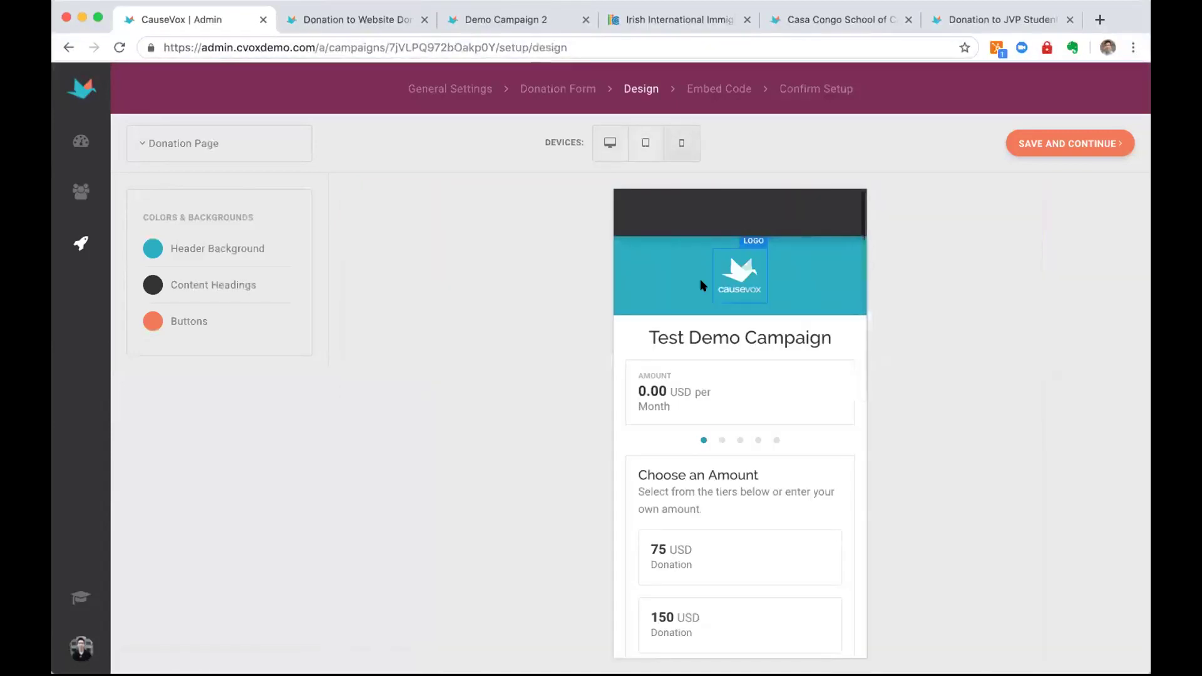
scroll(703, 280, "down", 6)
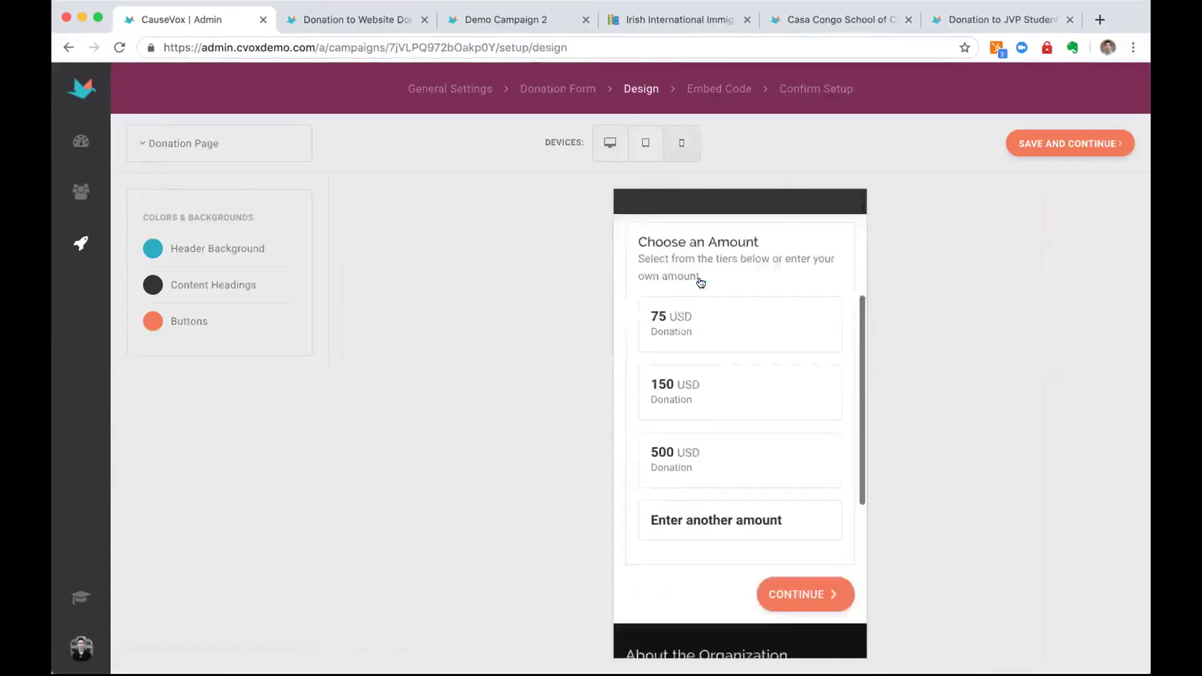
left_click(1088, 145)
left_click(999, 143)
scroll(877, 312, "down", 1)
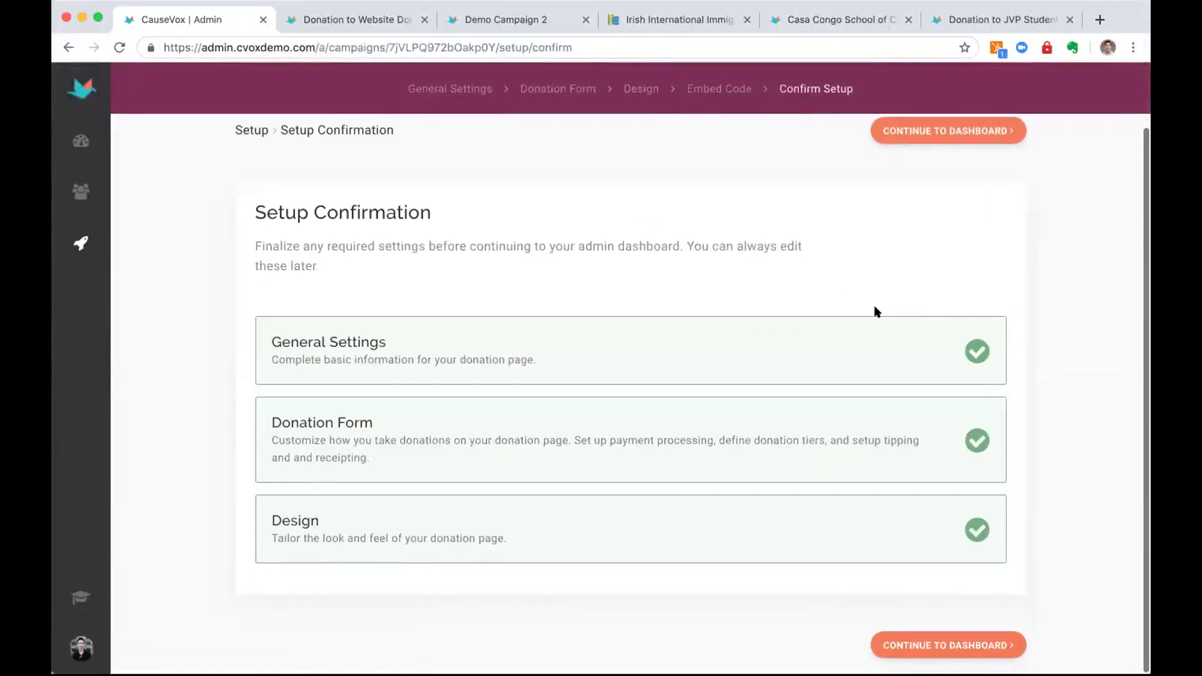
Finish setup, view Test Demo Campaign's live donation page, then return to its admin settings
left_click(974, 125)
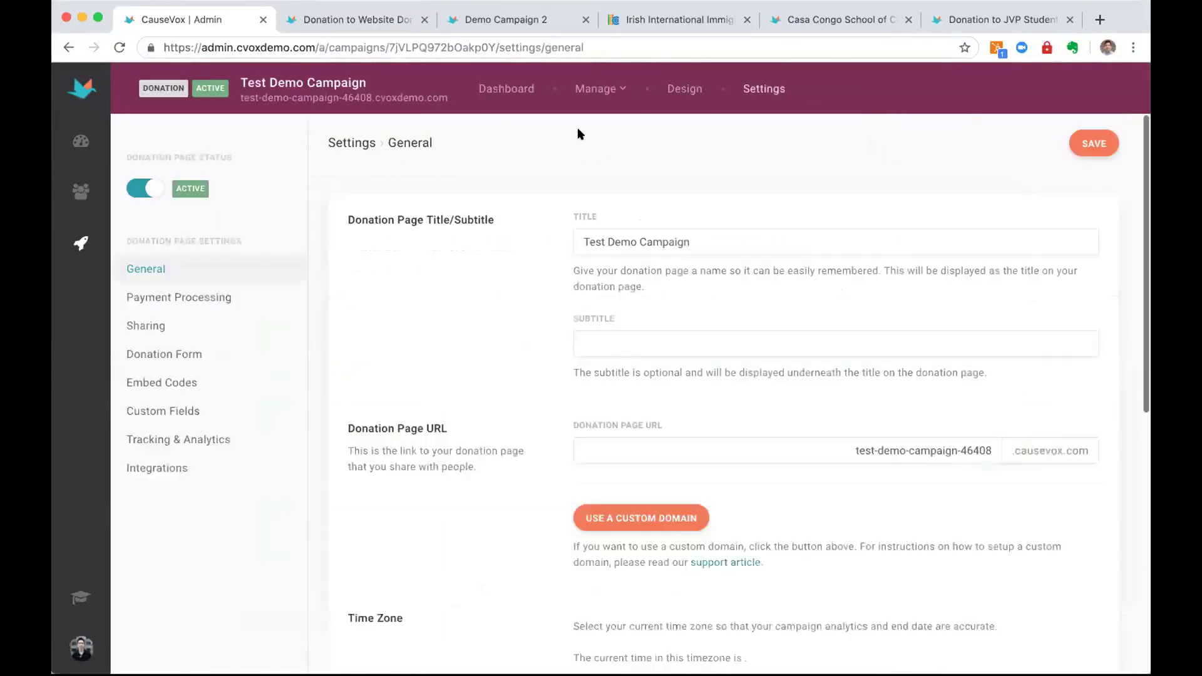
left_click(422, 97)
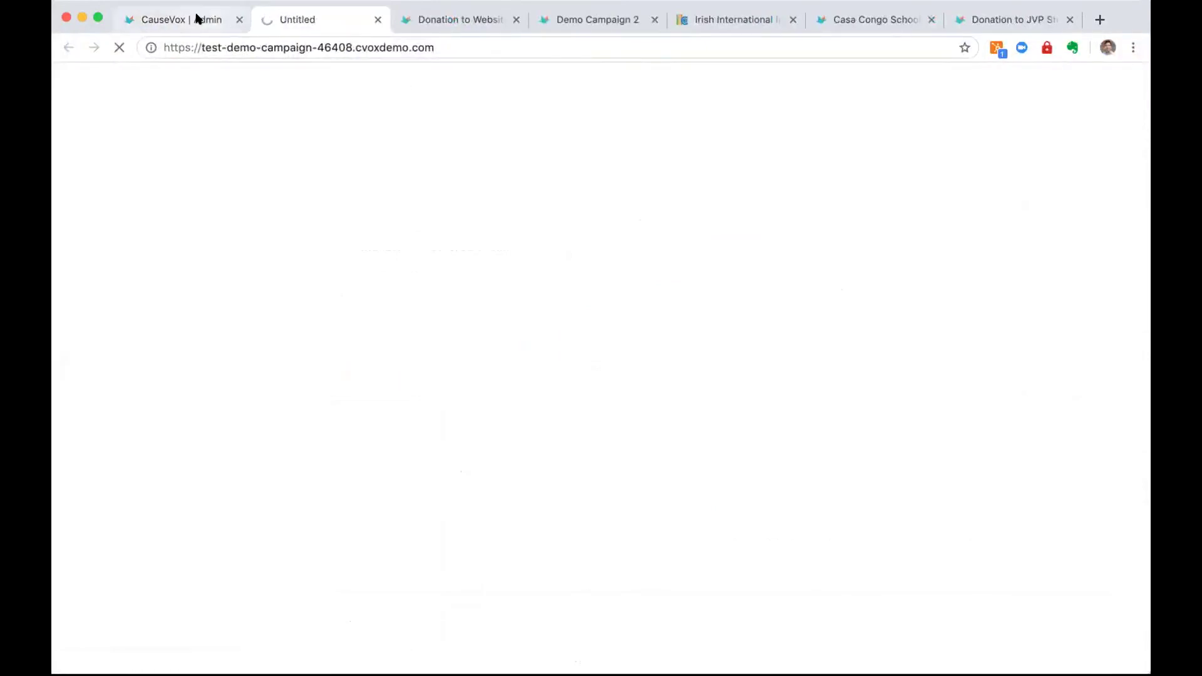
left_click(196, 18)
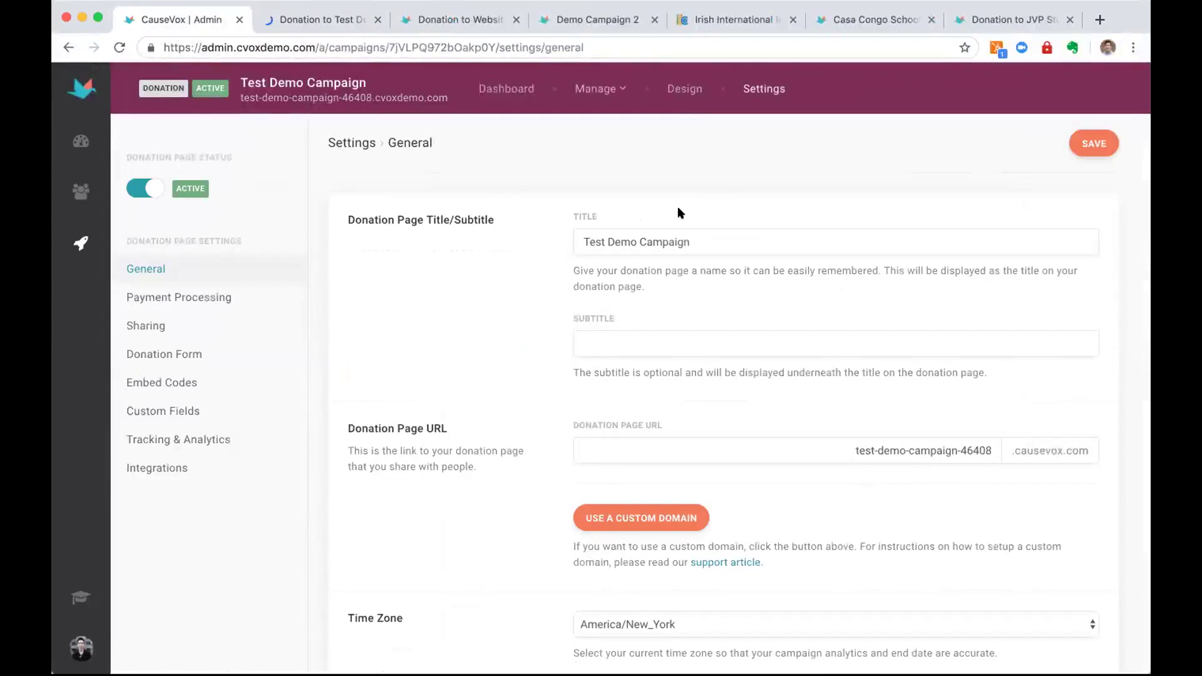
key("ctrl+t")
type("causeov.xco")
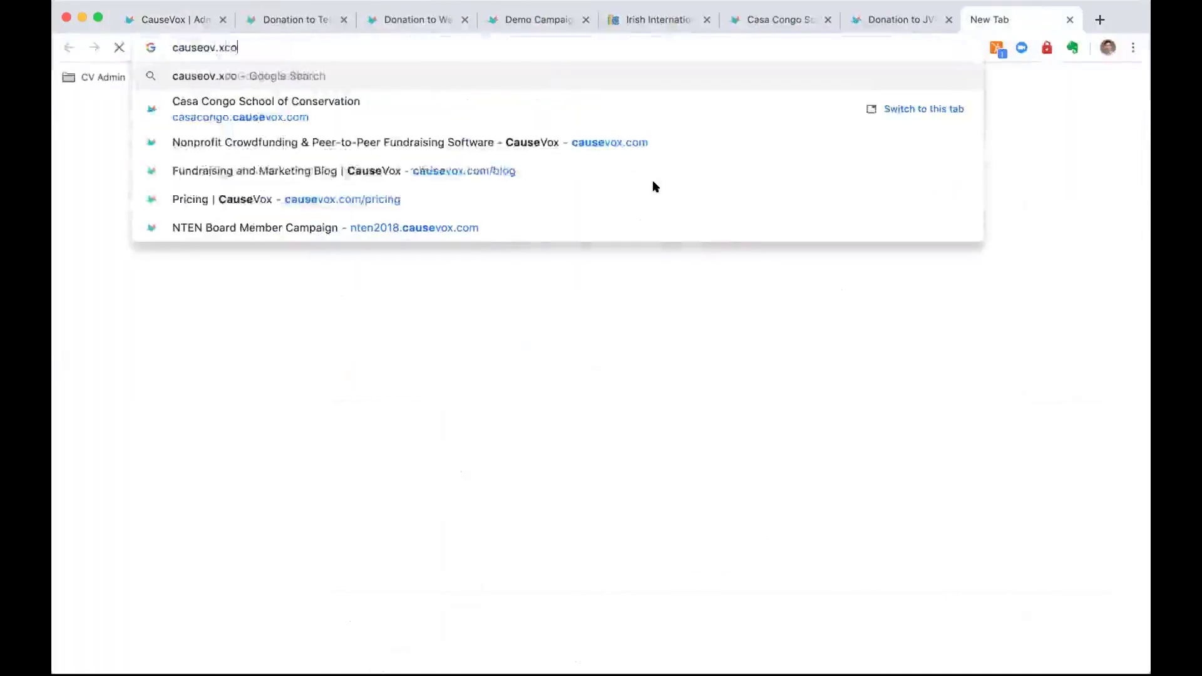
key("super+a")
type("caus")
key("Return")
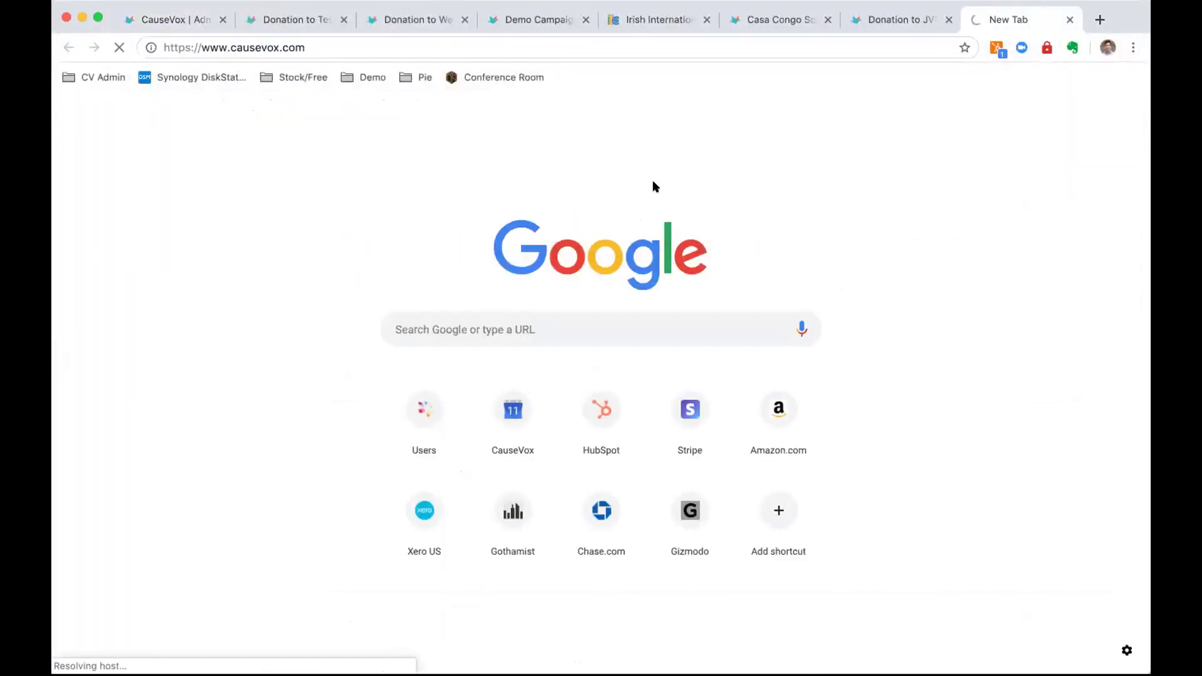